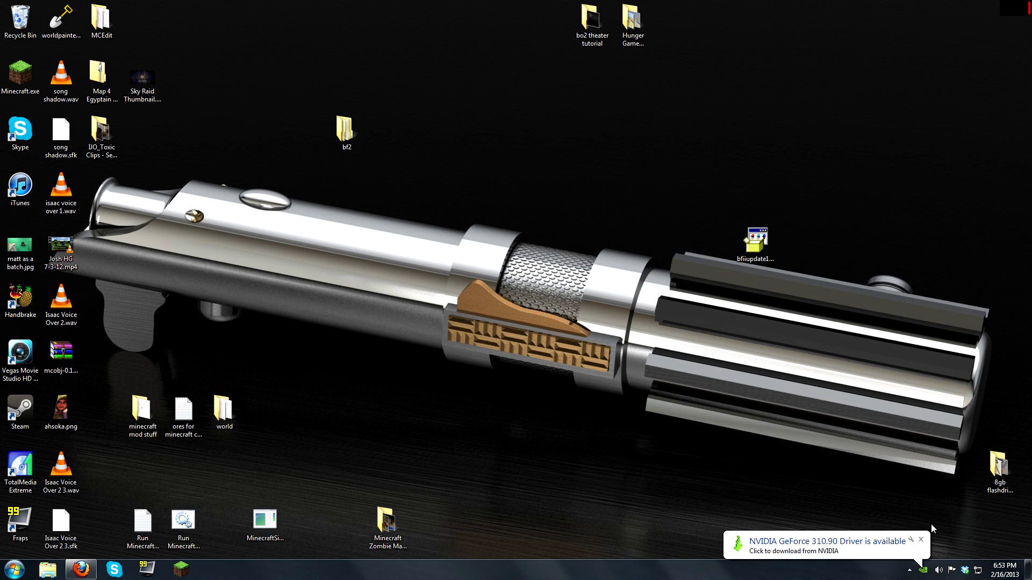
# Dismiss the NVIDIA notification and move bfiiupdate1_1.exe nearer the desktop centre, then restore Firefox
pyautogui.click(920, 540)
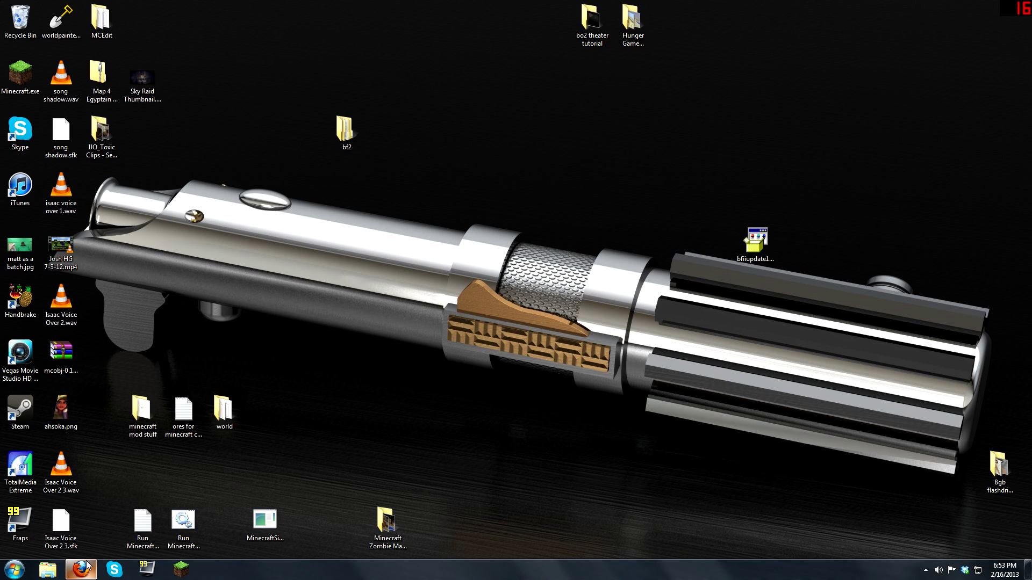
pyautogui.moveTo(746, 238); pyautogui.dragTo(631, 182)
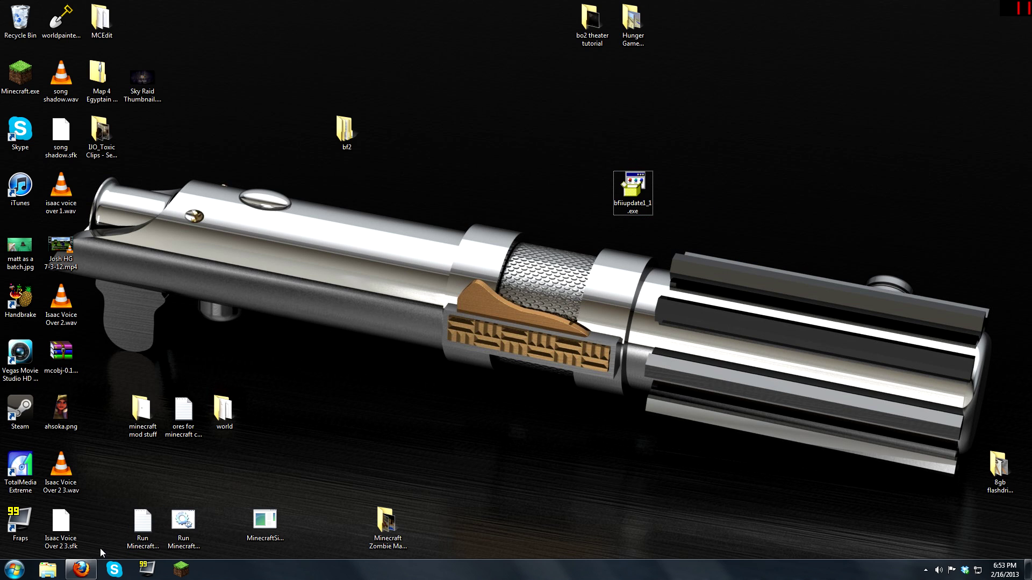
pyautogui.click(81, 569)
# Maximize Firefox on the Battlefront 2 patches page and follow the second patch entry's link
pyautogui.click(246, 102)
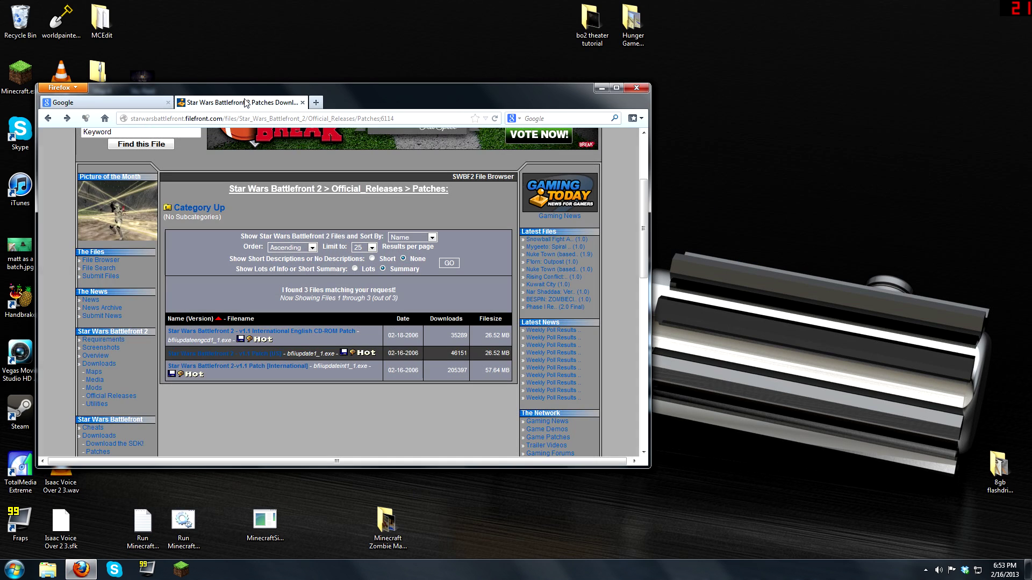
pyautogui.click(618, 88)
pyautogui.scroll(4, 517, 195)
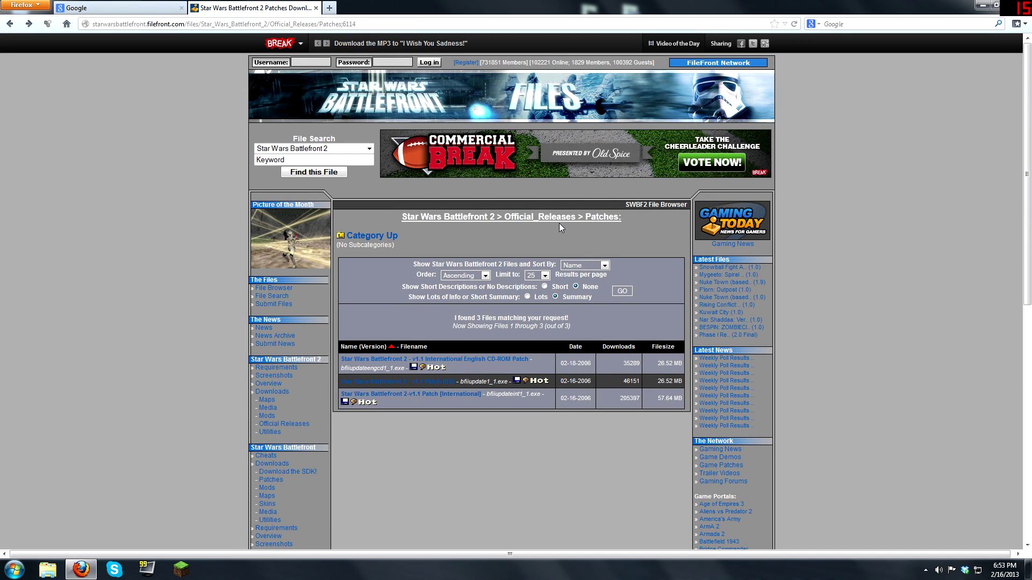
pyautogui.scroll(-2, 564, 243)
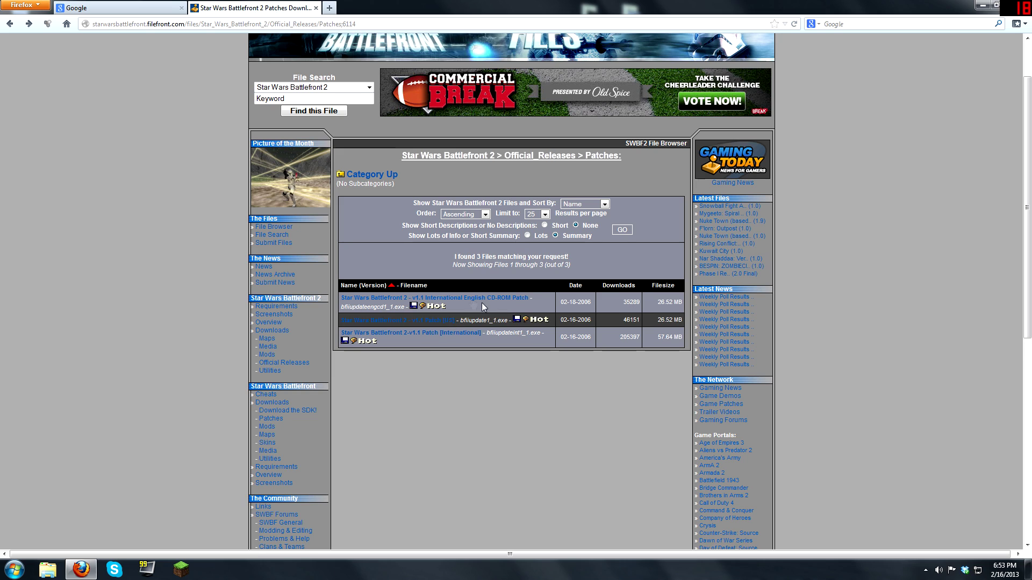
pyautogui.click(436, 326)
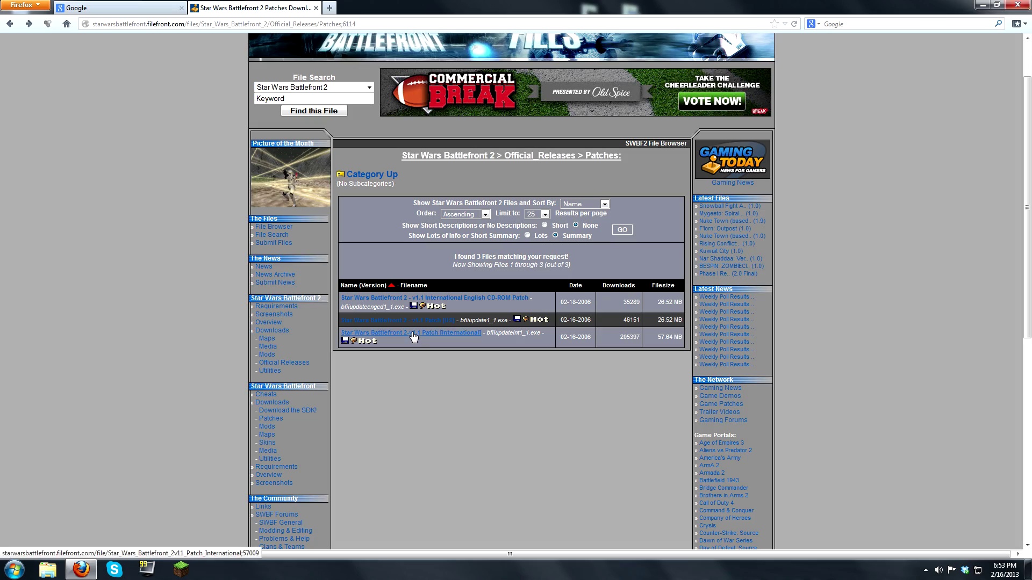
pyautogui.scroll(2, 411, 334)
pyautogui.scroll(-2, 411, 324)
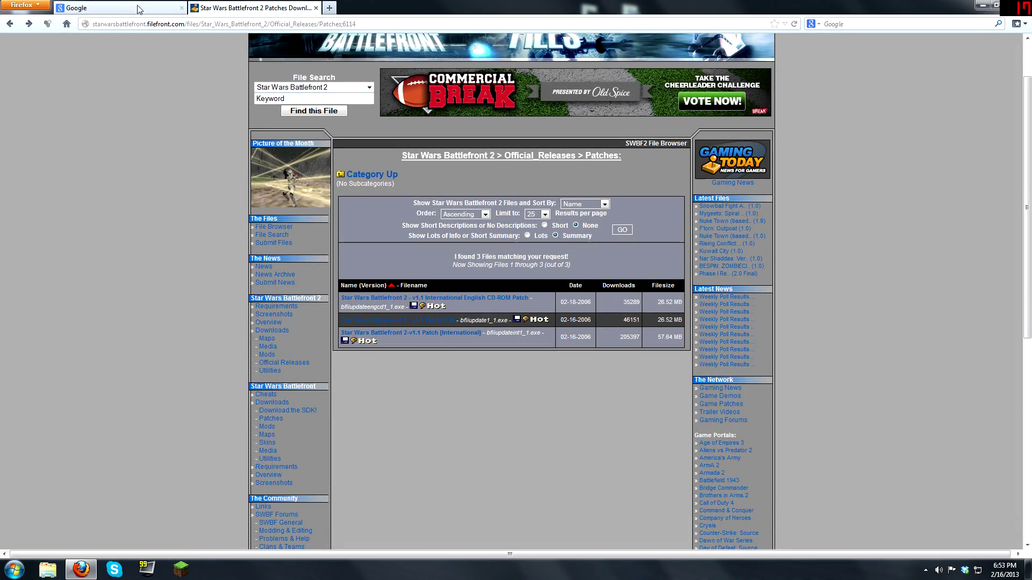
pyautogui.click(119, 8)
# Search Google for 'starwars battlefront 2 mods'
pyautogui.click(362, 210)
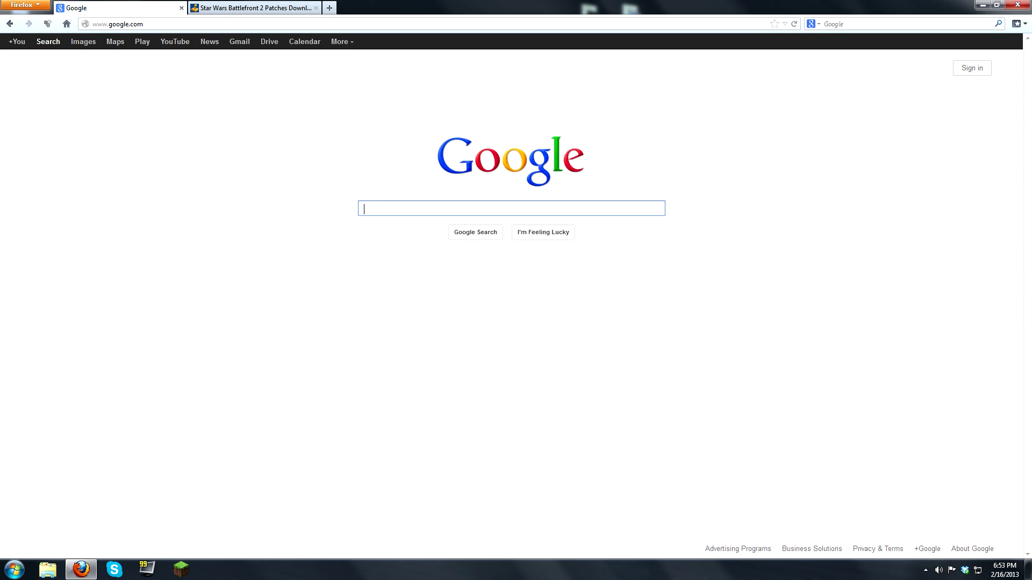
pyautogui.write('starwars ')
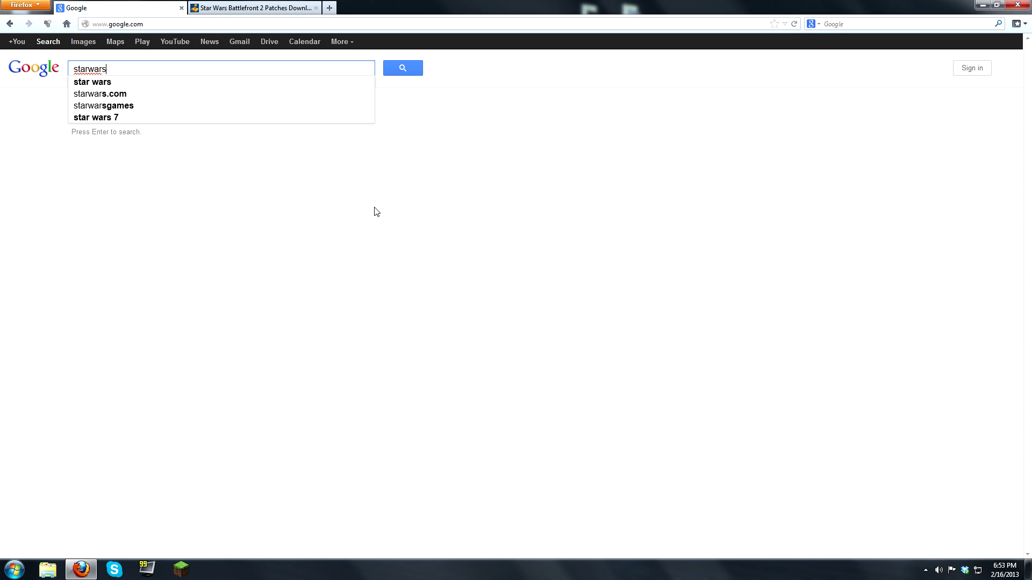
pyautogui.write('battlefront ')
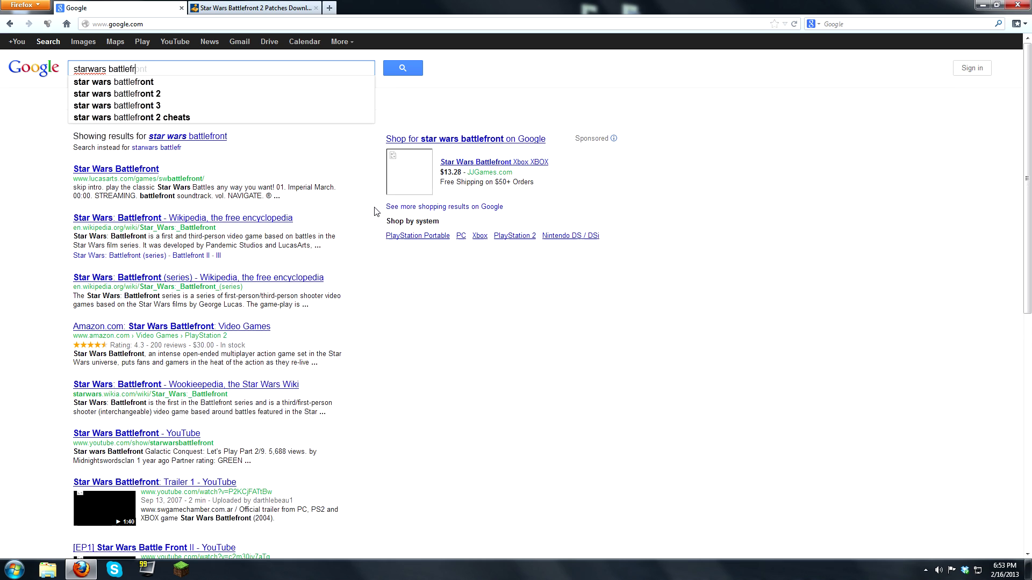
pyautogui.write('2 mods')
pyautogui.press('Return')
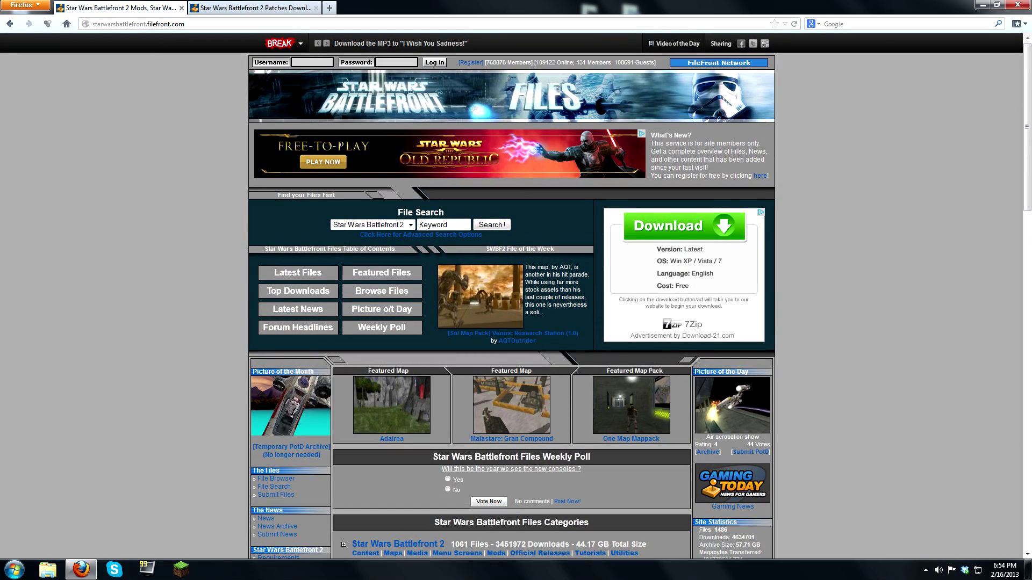
# Scroll through FileFront's Latest Files and weekly top 10 downloads lists
pyautogui.scroll(-5, 421, 228)
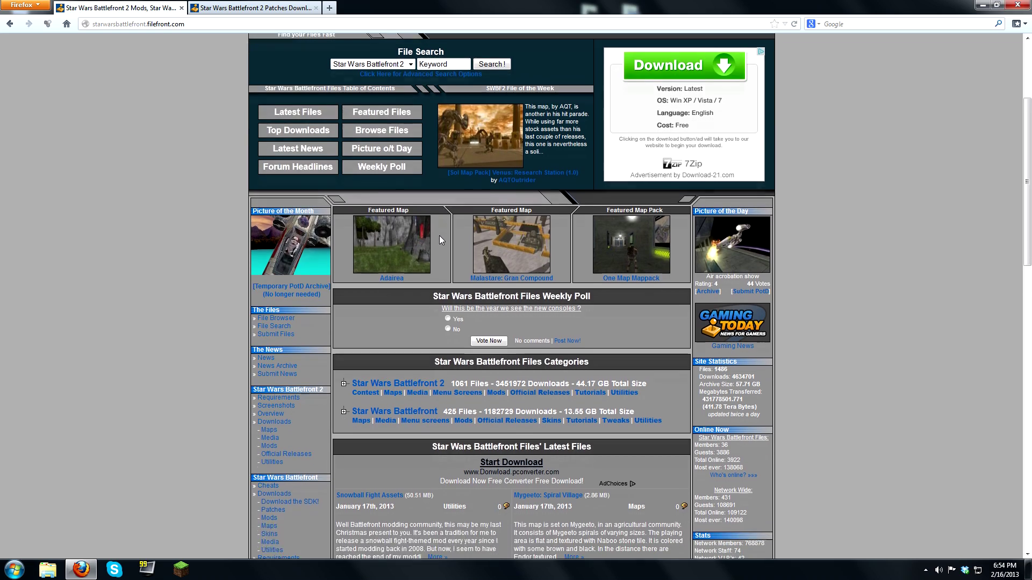
pyautogui.scroll(-5, 440, 236)
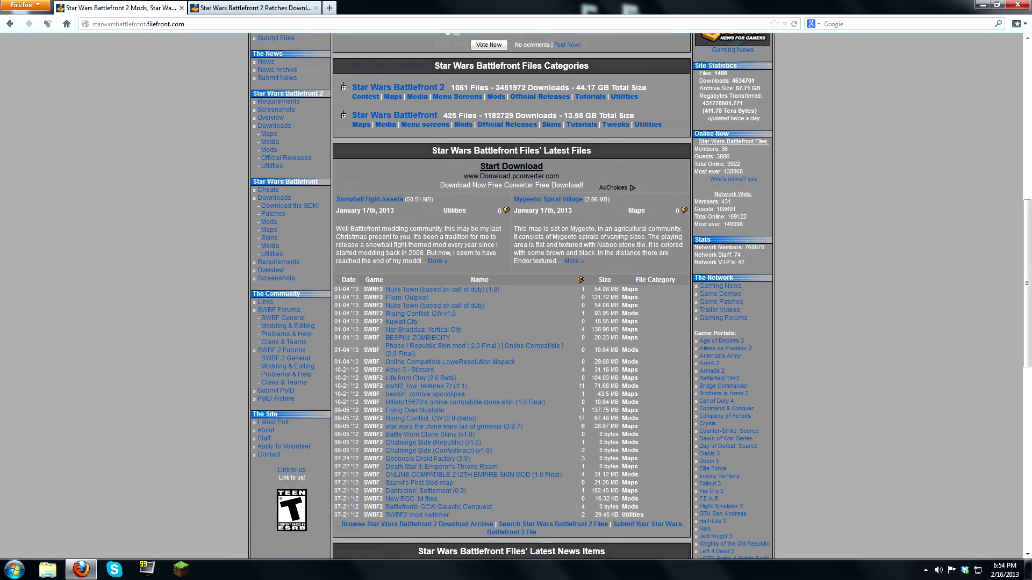
pyautogui.scroll(-2, 410, 346)
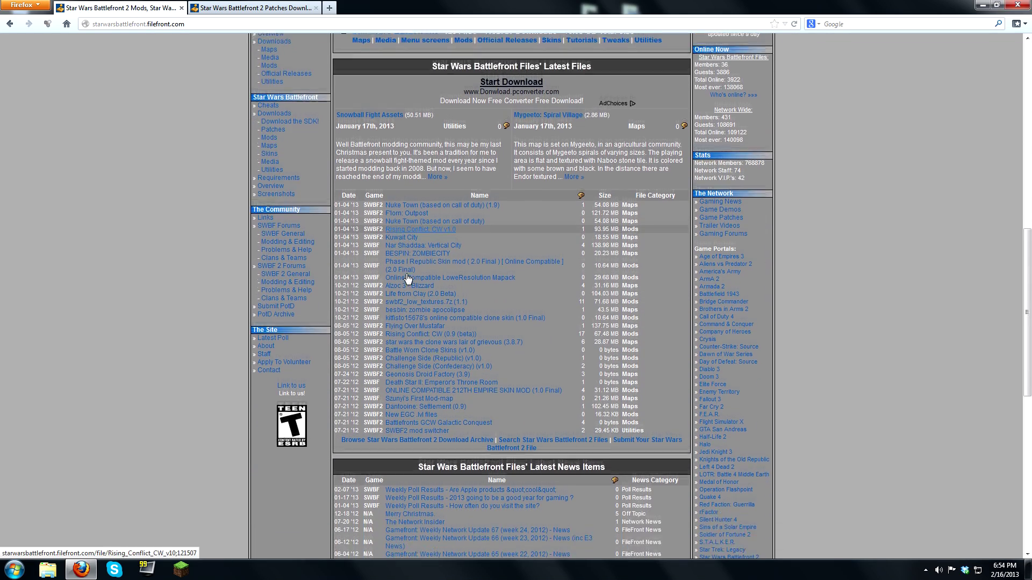
pyautogui.scroll(-5, 424, 300)
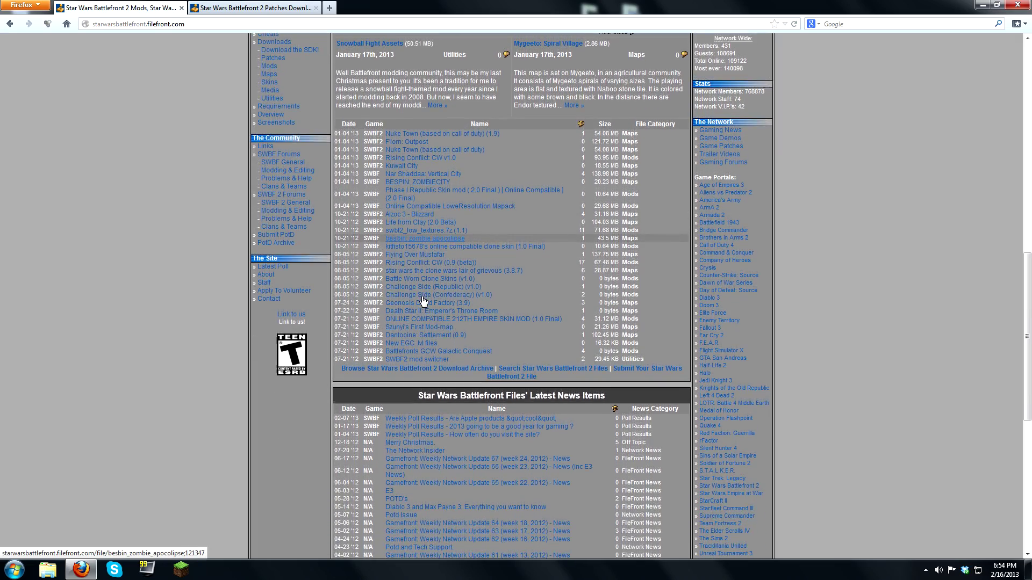
pyautogui.scroll(4, 424, 301)
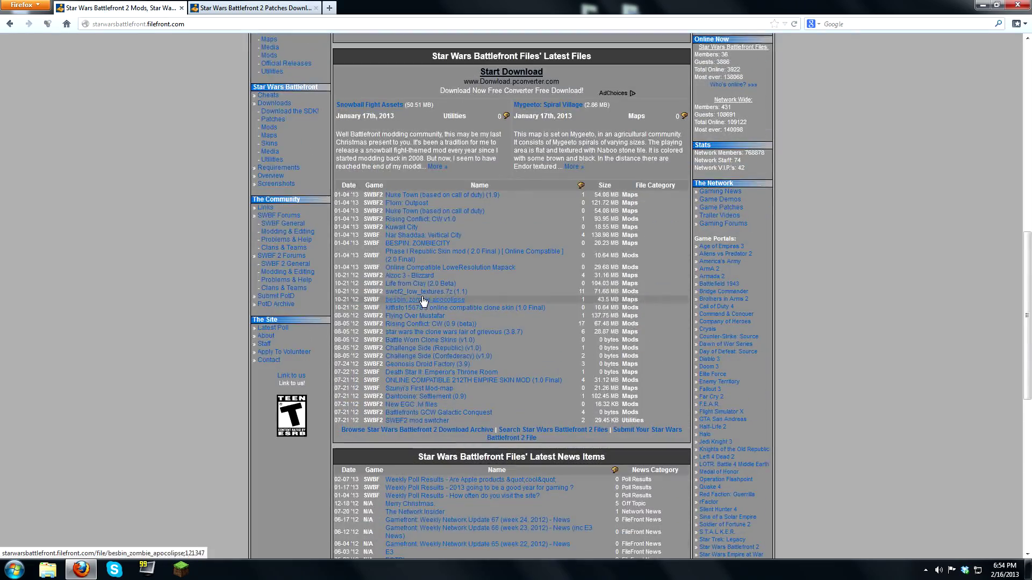
pyautogui.scroll(-5, 424, 301)
pyautogui.scroll(-2, 424, 301)
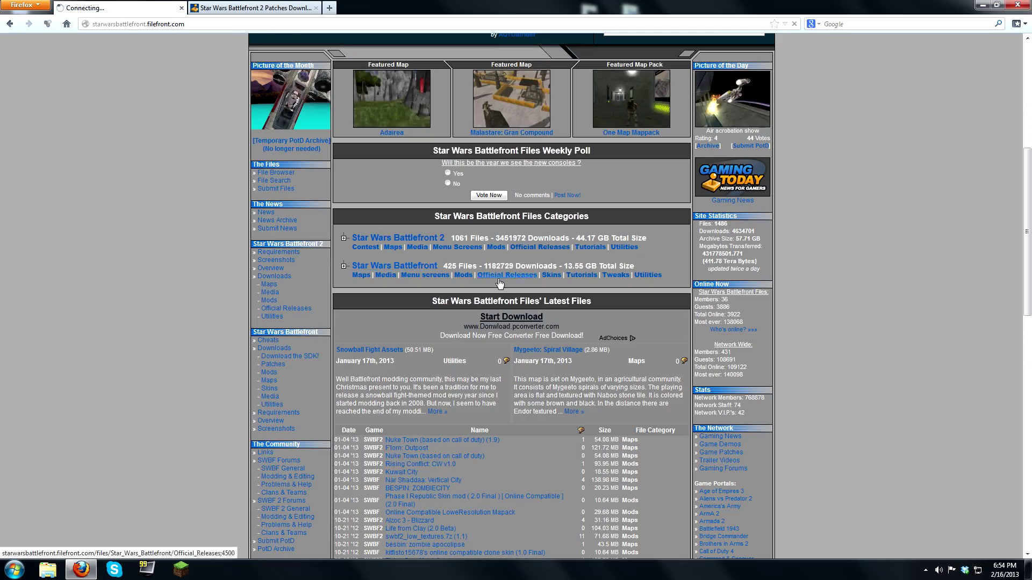
# Scroll the Battlefront 2 maps list and open the A Race Map file page
pyautogui.scroll(-4, 499, 279)
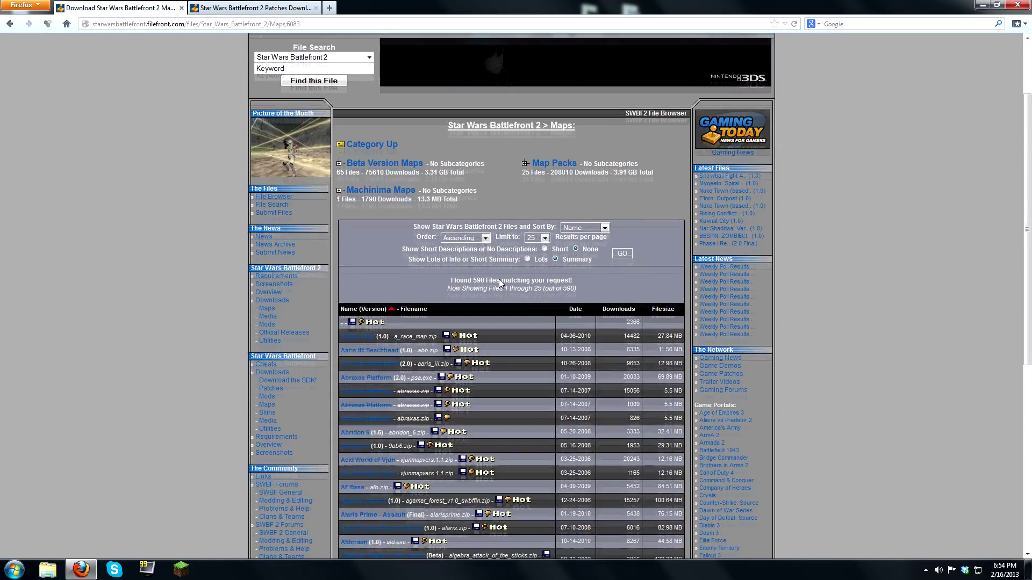
pyautogui.scroll(-2, 497, 279)
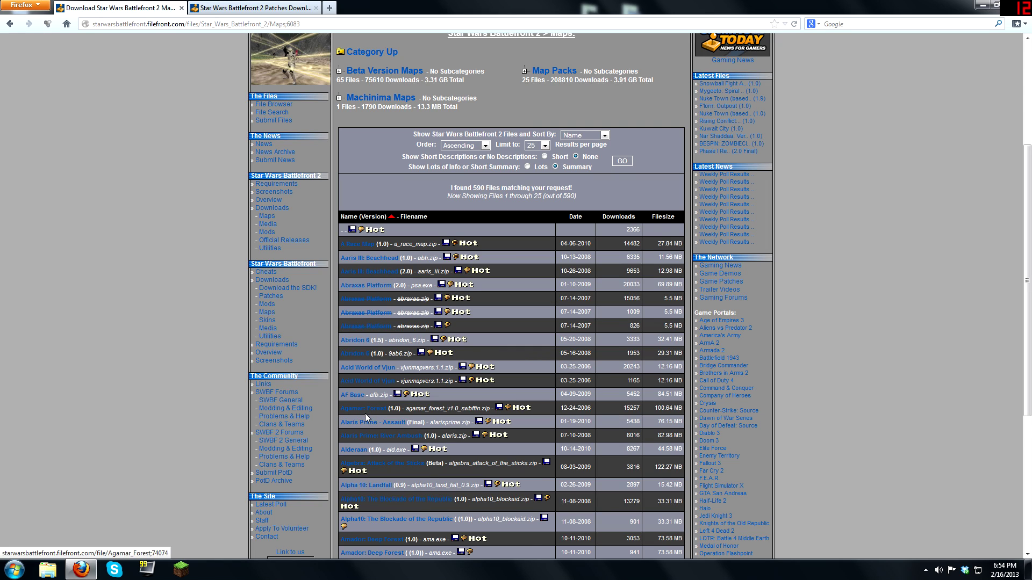
pyautogui.scroll(-2, 365, 414)
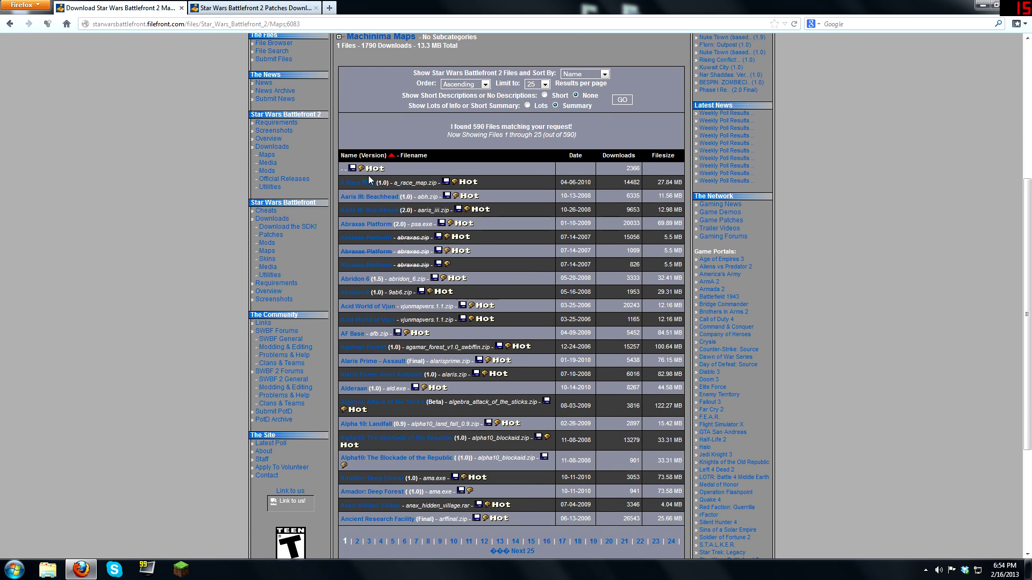
pyautogui.click(359, 184)
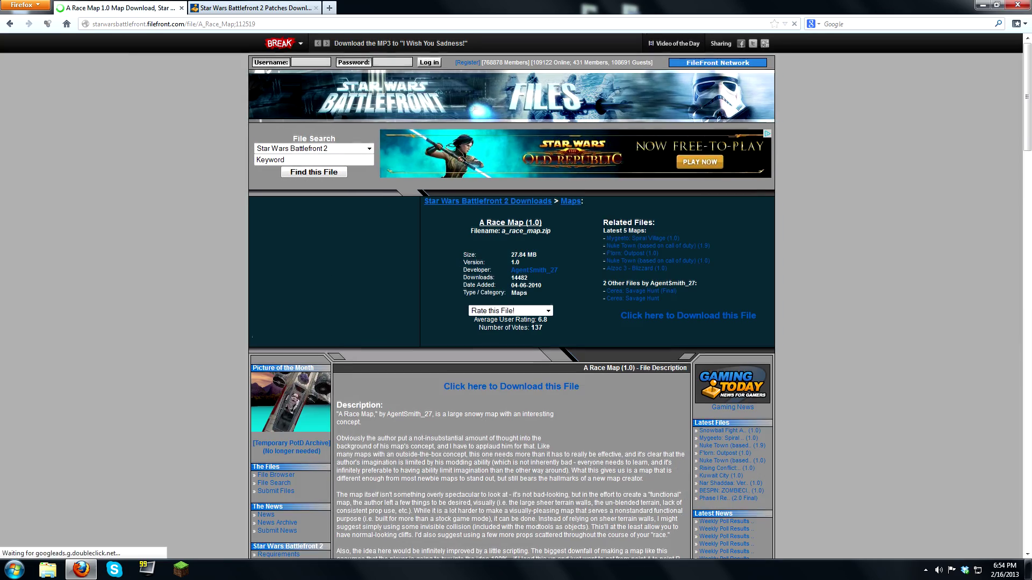
# Start the A Race Map download from the File Download Options
pyautogui.scroll(-15, 476, 257)
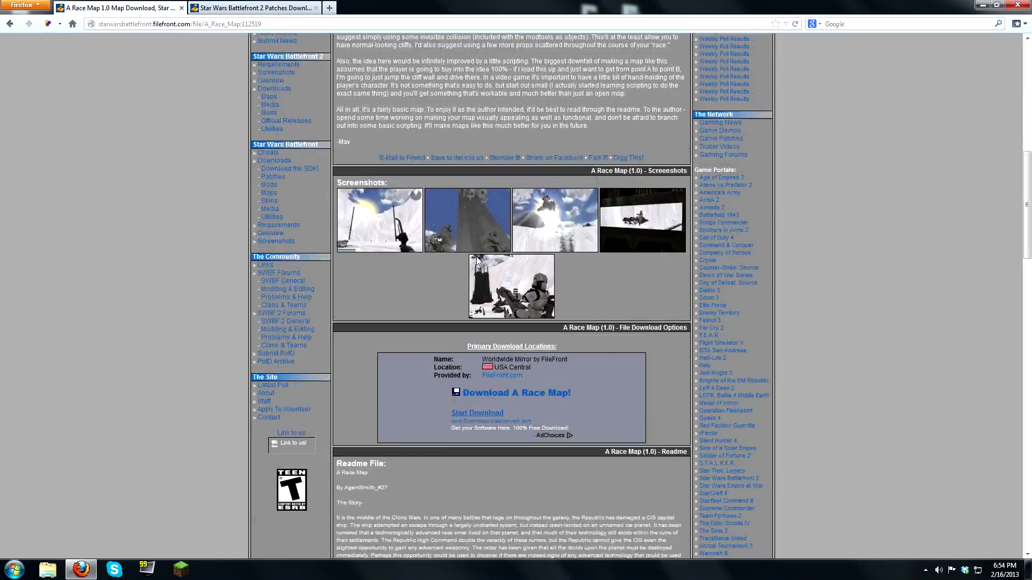
pyautogui.scroll(-5, 476, 261)
pyautogui.scroll(3, 511, 189)
pyautogui.click(543, 209)
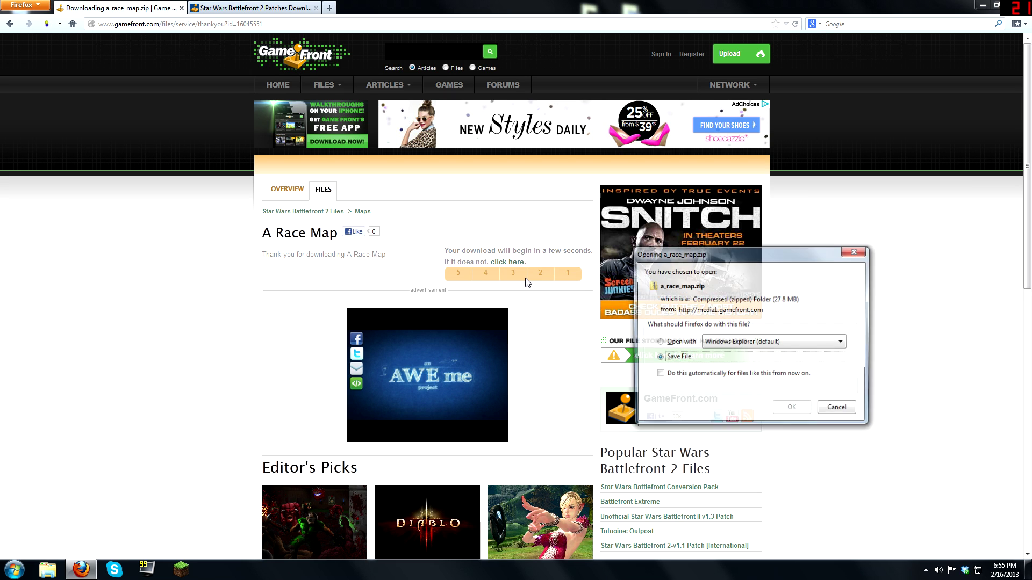
# Save a_race_map.zip and move its download progress window to the screen centre
pyautogui.click(802, 411)
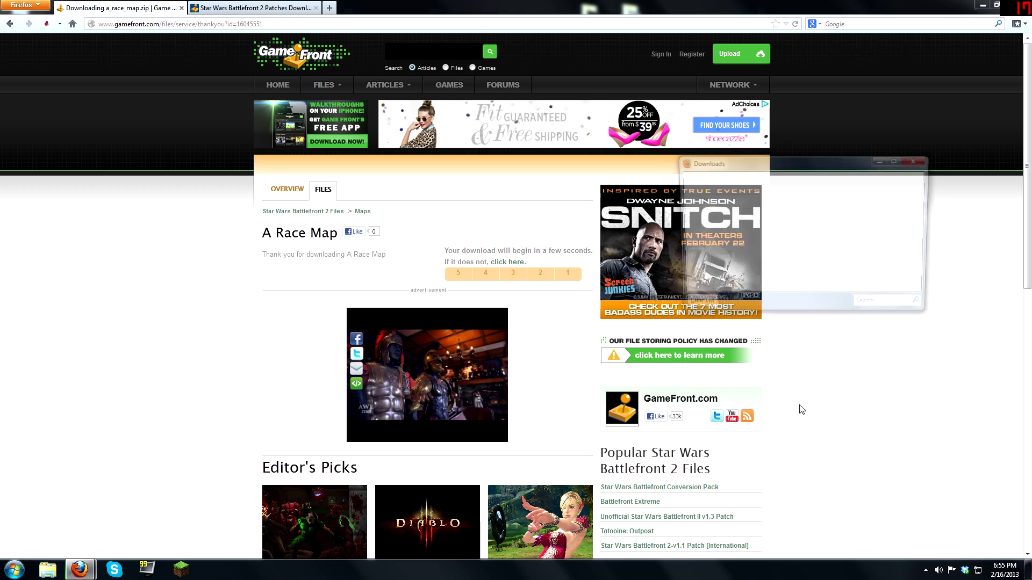
pyautogui.click(983, 5)
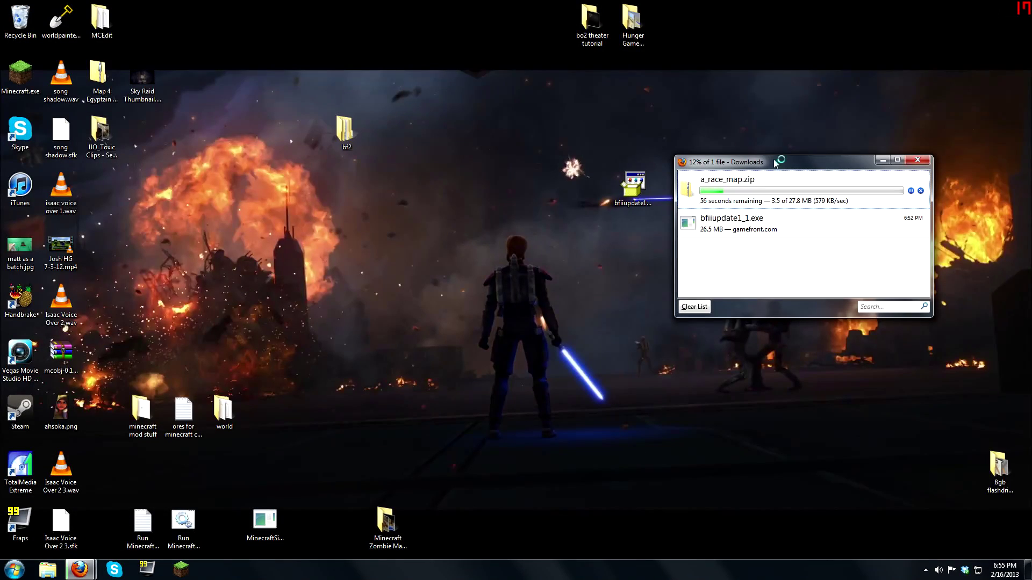
pyautogui.moveTo(780, 161); pyautogui.dragTo(651, 268)
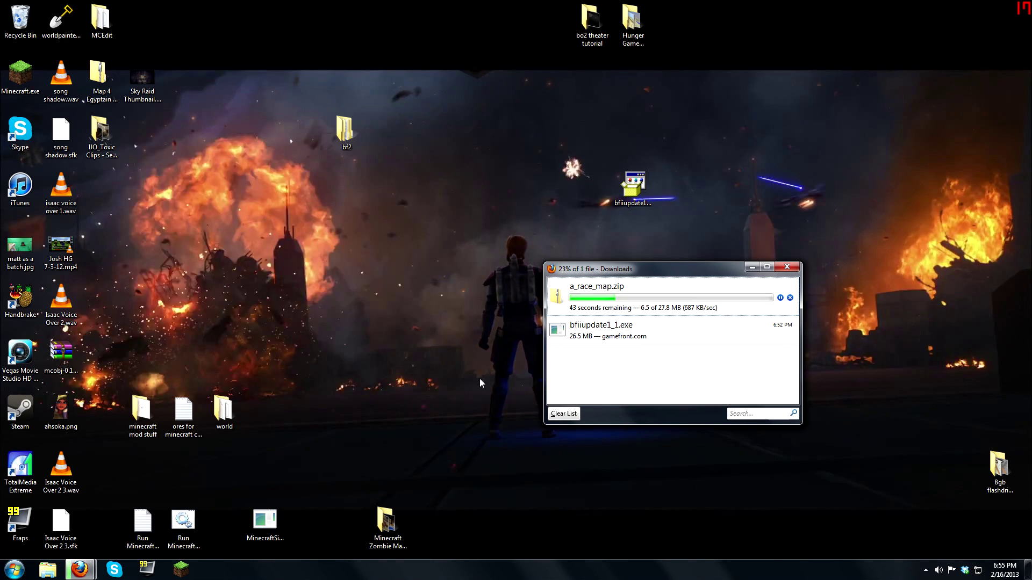
pyautogui.click(48, 570)
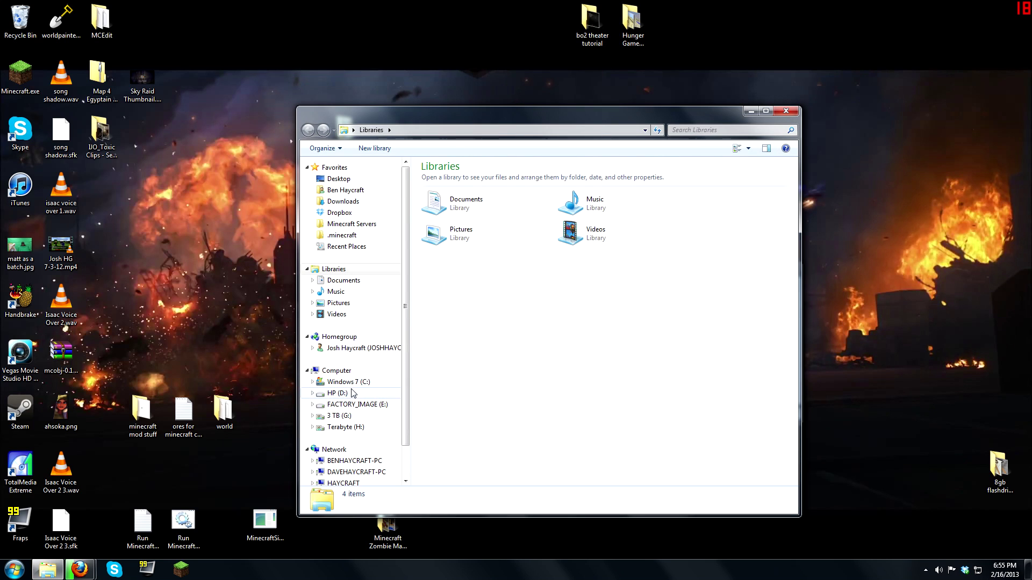
# Go to C:\Program Files (x86)\LucasArts\Star Wars Battlefront II\GameData and start a new folder there
pyautogui.click(350, 383)
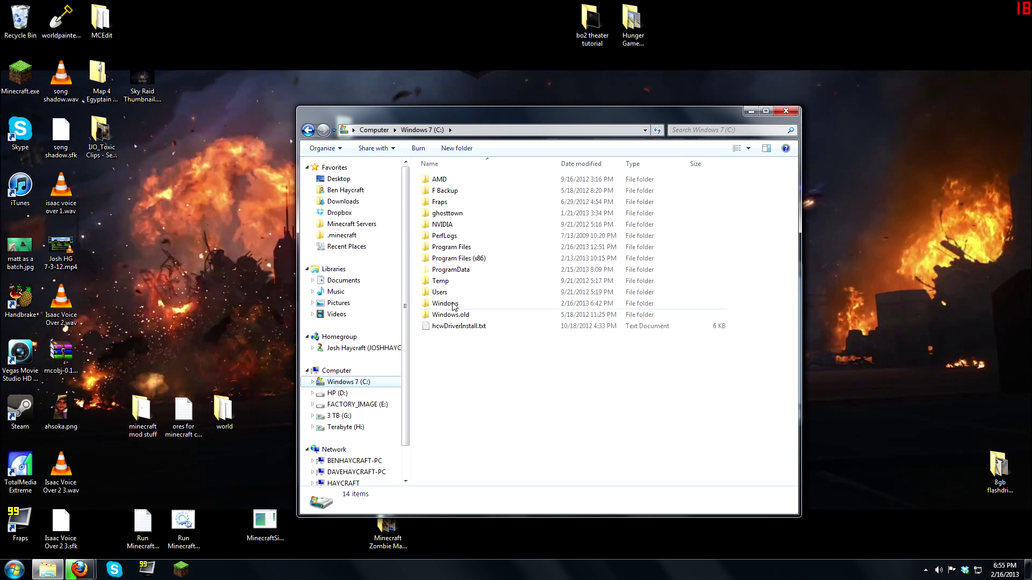
pyautogui.doubleClick(466, 259)
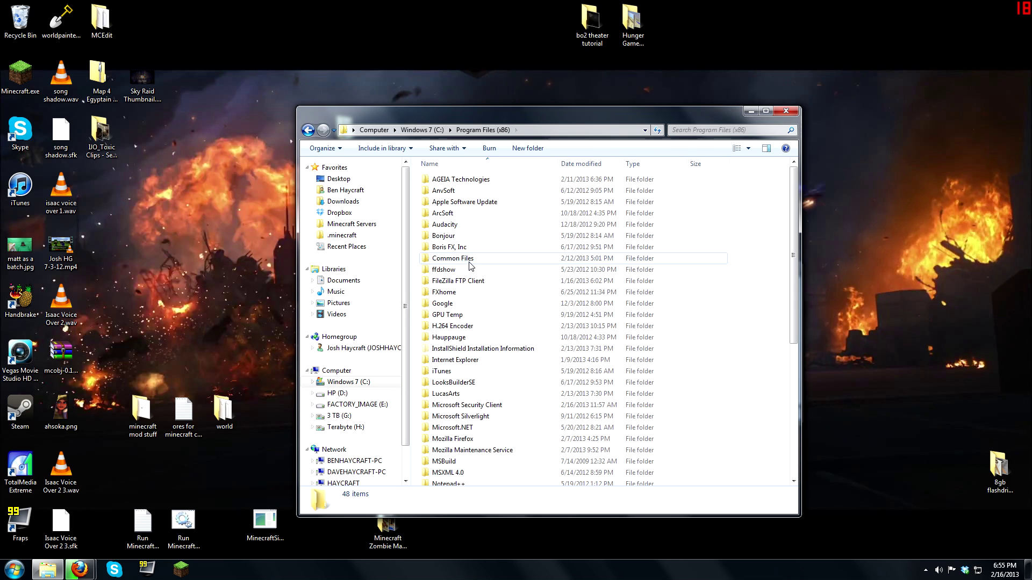
pyautogui.scroll(-1, 470, 269)
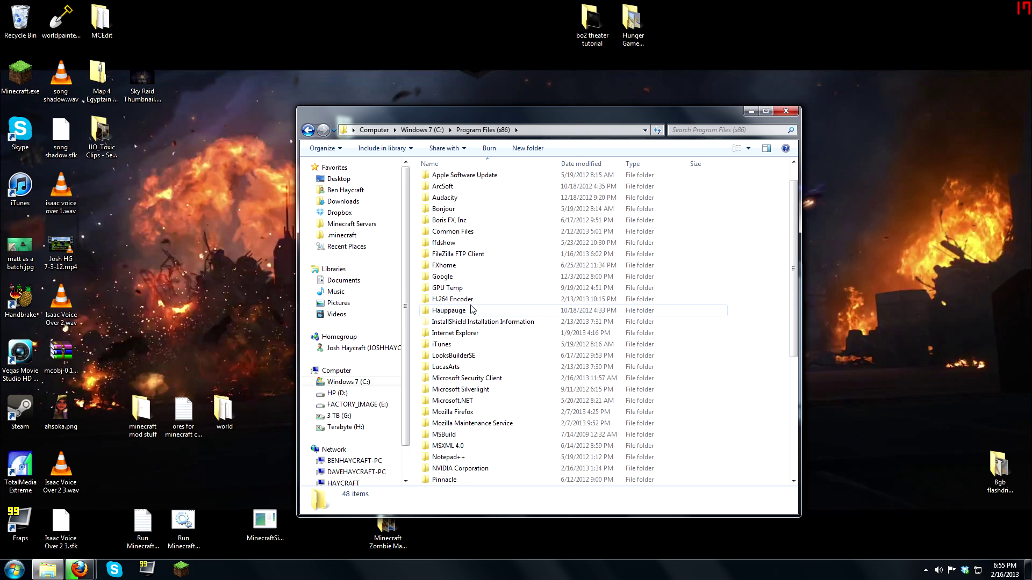
pyautogui.doubleClick(446, 367)
pyautogui.doubleClick(487, 181)
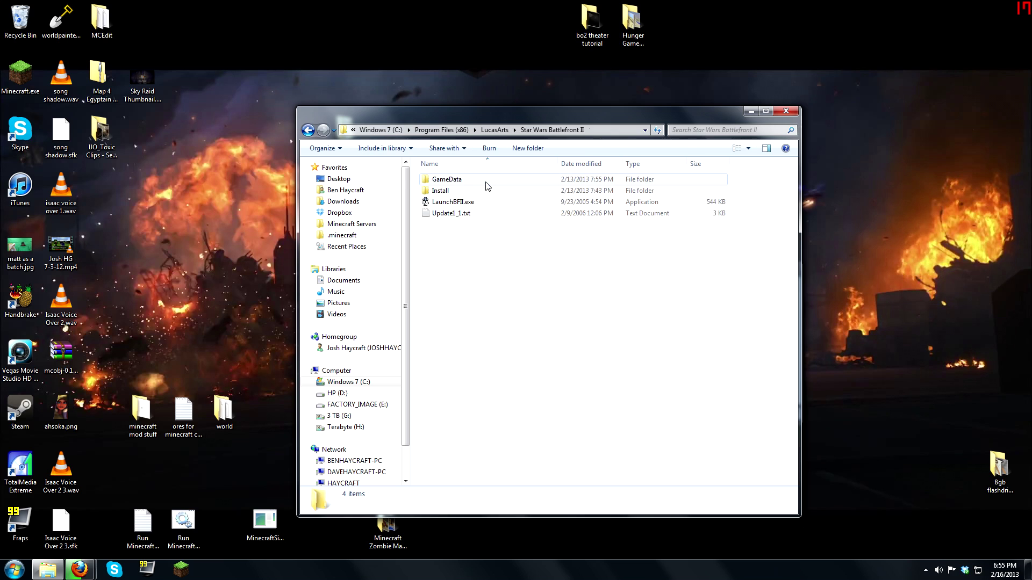
pyautogui.doubleClick(463, 183)
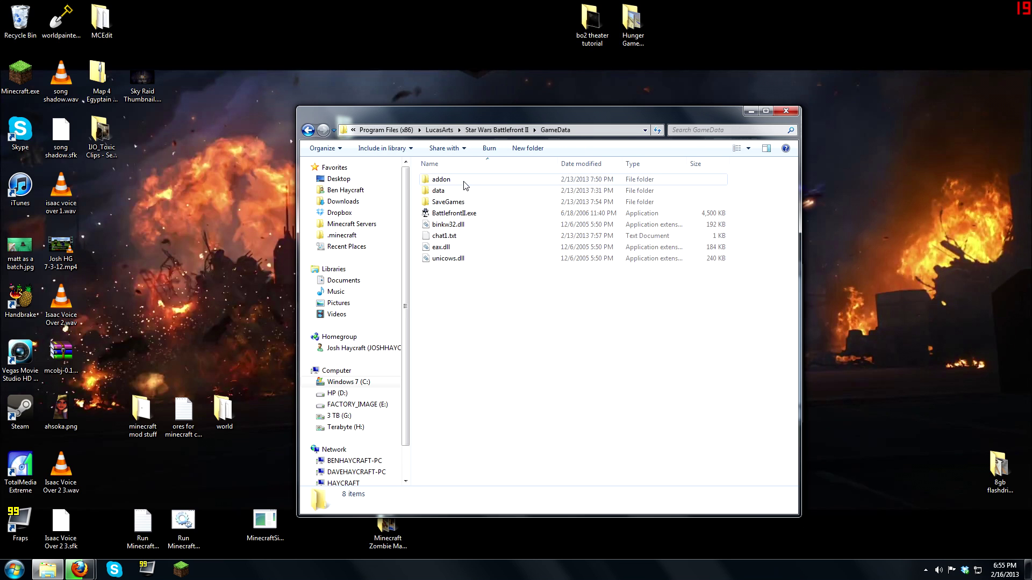
pyautogui.moveTo(520, 112); pyautogui.dragTo(266, 94)
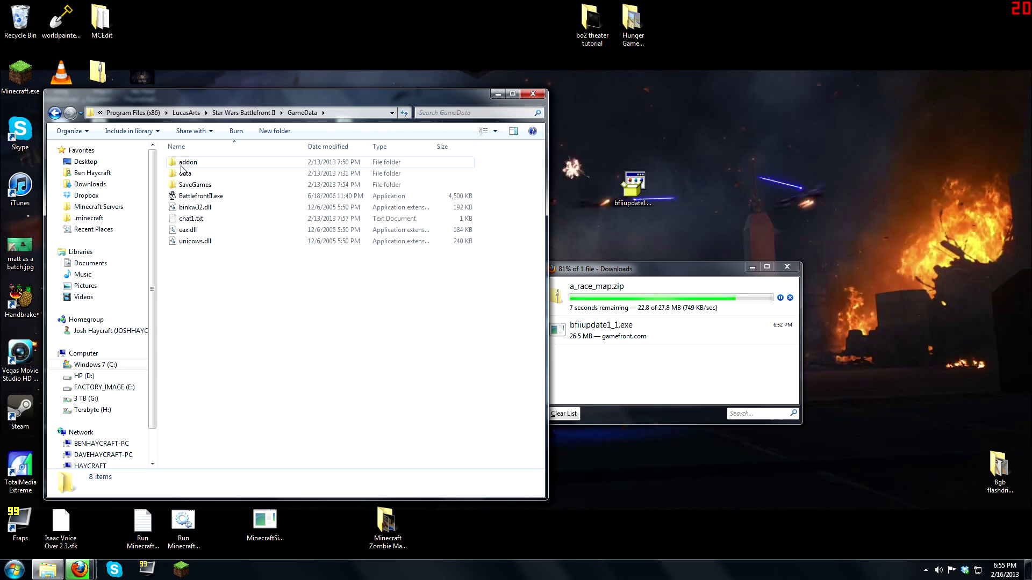
pyautogui.click(274, 132)
pyautogui.write('SA')
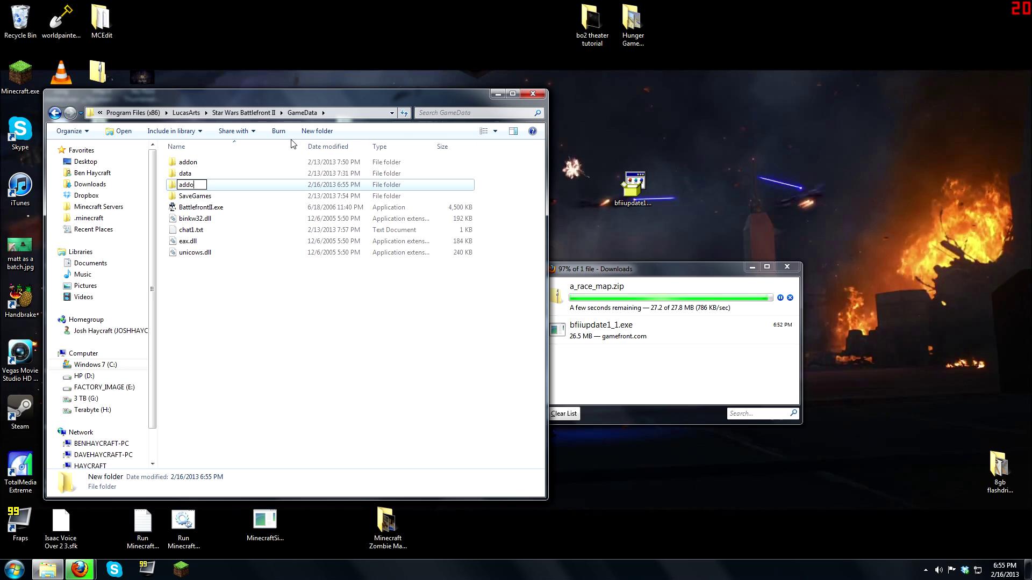
pyautogui.press('BackSpace')
pyautogui.press('BackSpace')
pyautogui.press('BackSpace')
pyautogui.press('BackSpace')
pyautogui.press('BackSpace')
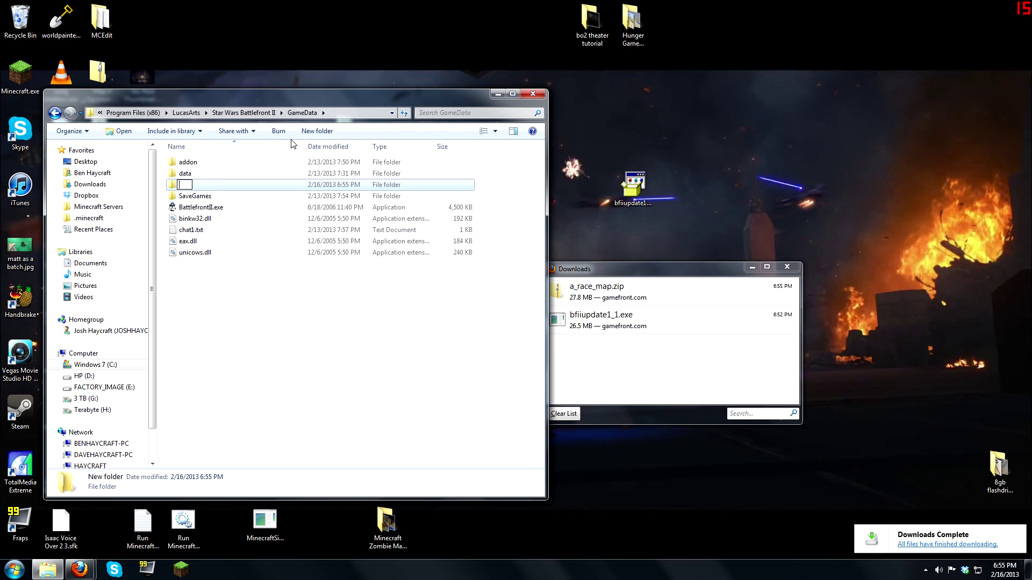
pyautogui.click(269, 179)
pyautogui.click(266, 189)
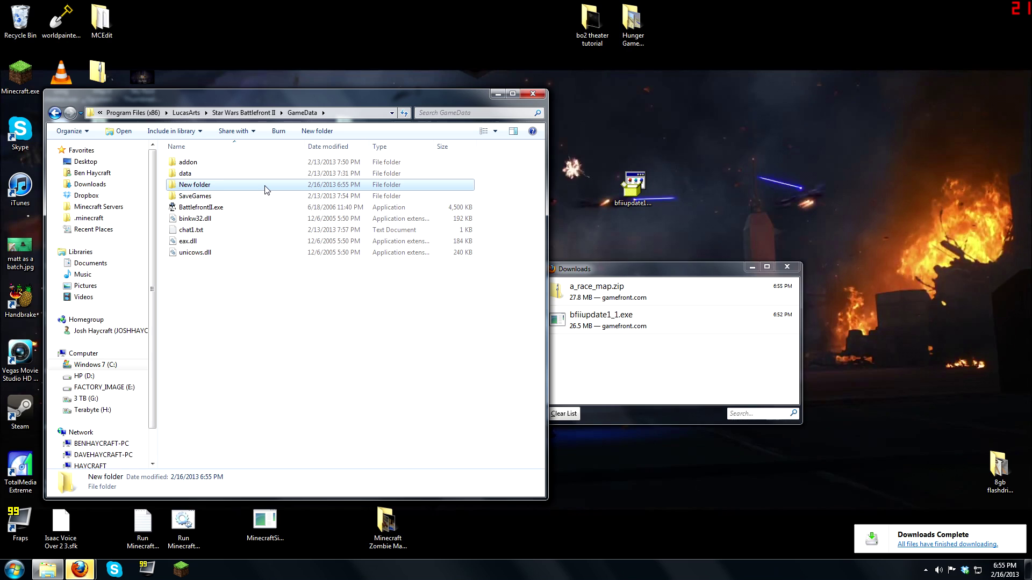
pyautogui.click(266, 190)
pyautogui.press('Delete')
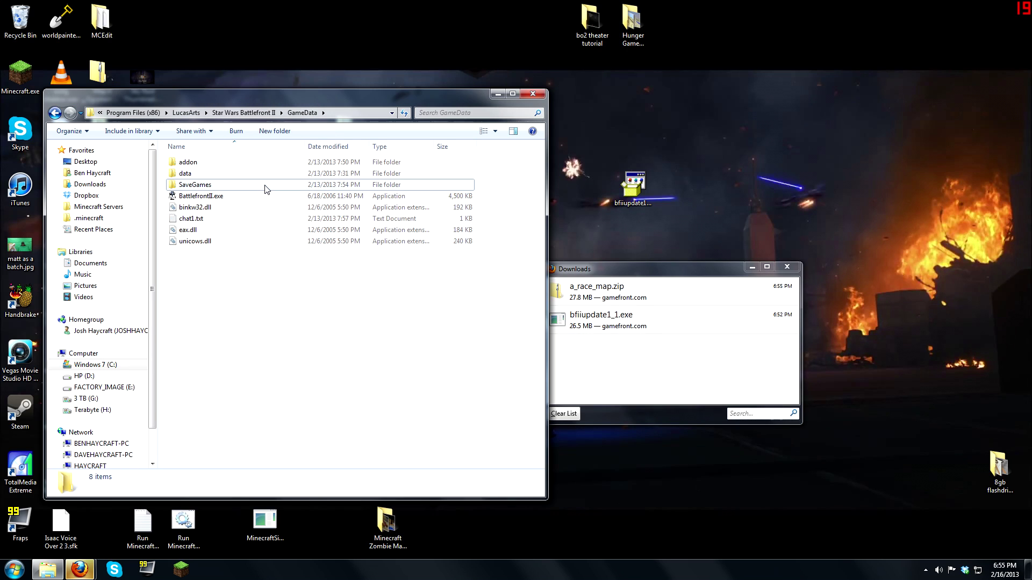
pyautogui.doubleClick(207, 167)
# Arrange the windows and locate a_race_map.zip in the downloads list
pyautogui.moveTo(272, 194); pyautogui.dragTo(196, 224)
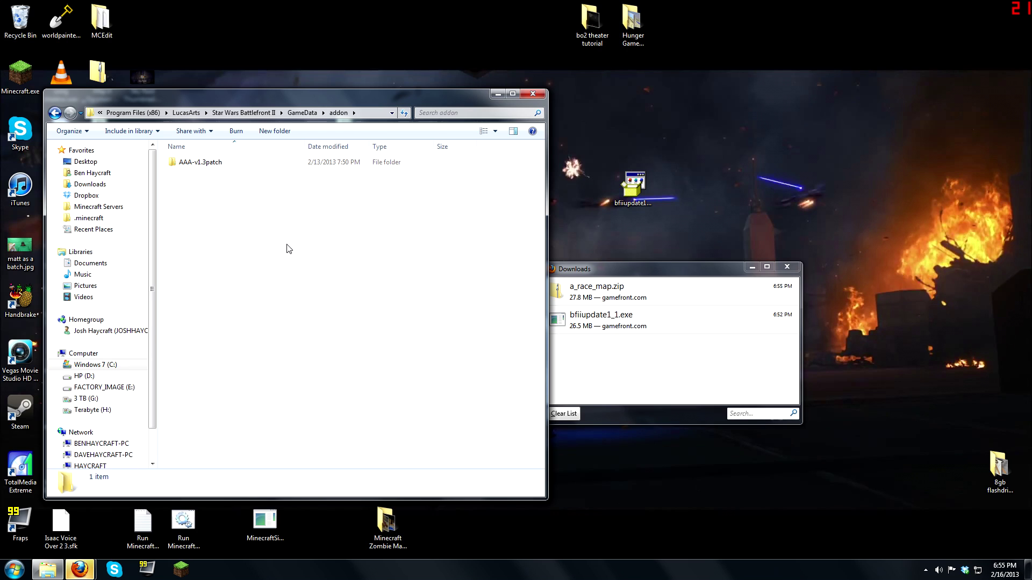
pyautogui.moveTo(656, 269); pyautogui.dragTo(755, 202)
pyautogui.click(686, 285)
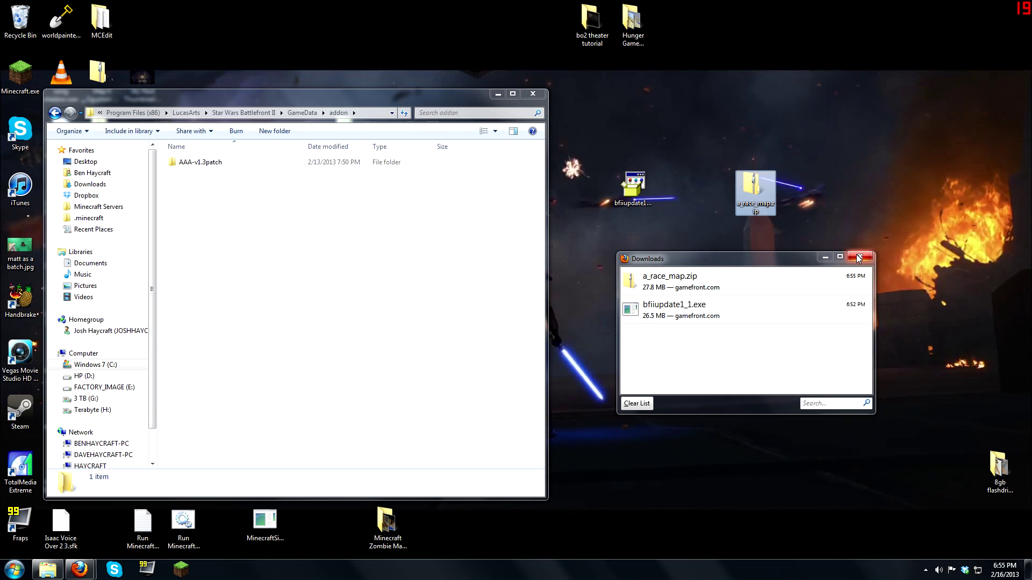
pyautogui.click(859, 259)
# Open a_race_map.zip, enter A Race Map, and drag the ARM folder into addon
pyautogui.doubleClick(748, 188)
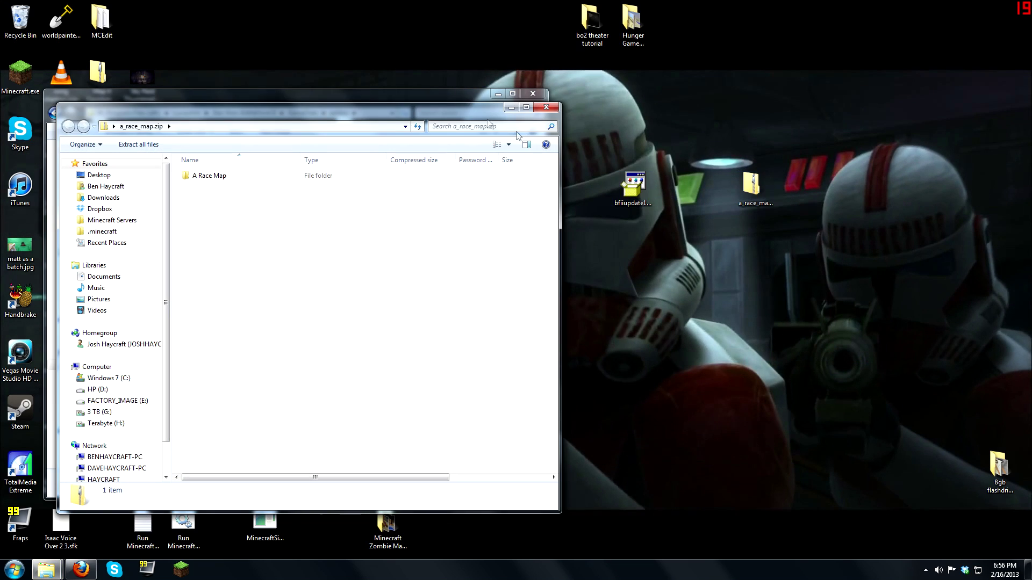
pyautogui.moveTo(477, 112); pyautogui.dragTo(984, 145)
pyautogui.click(747, 210)
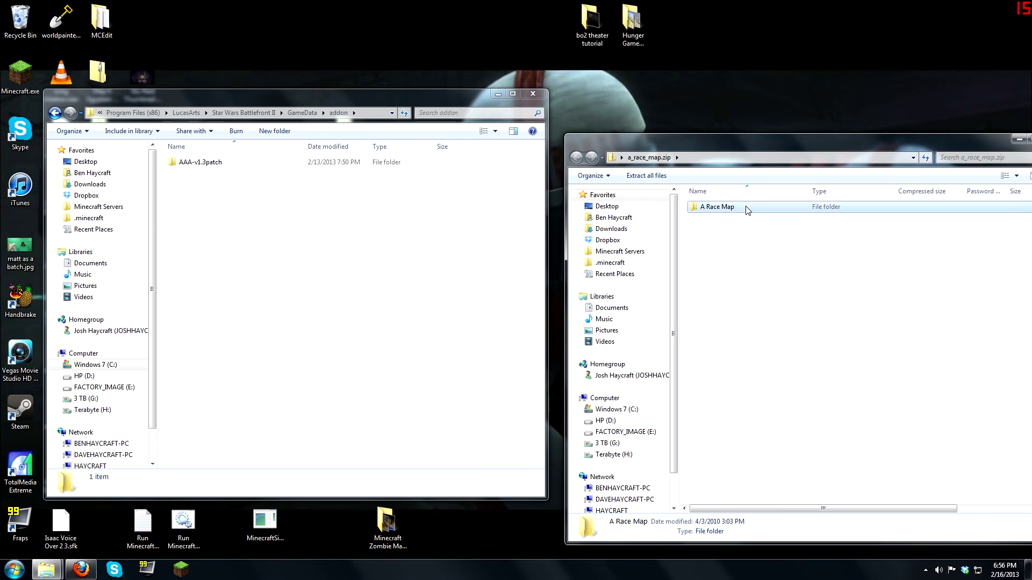
pyautogui.doubleClick(747, 208)
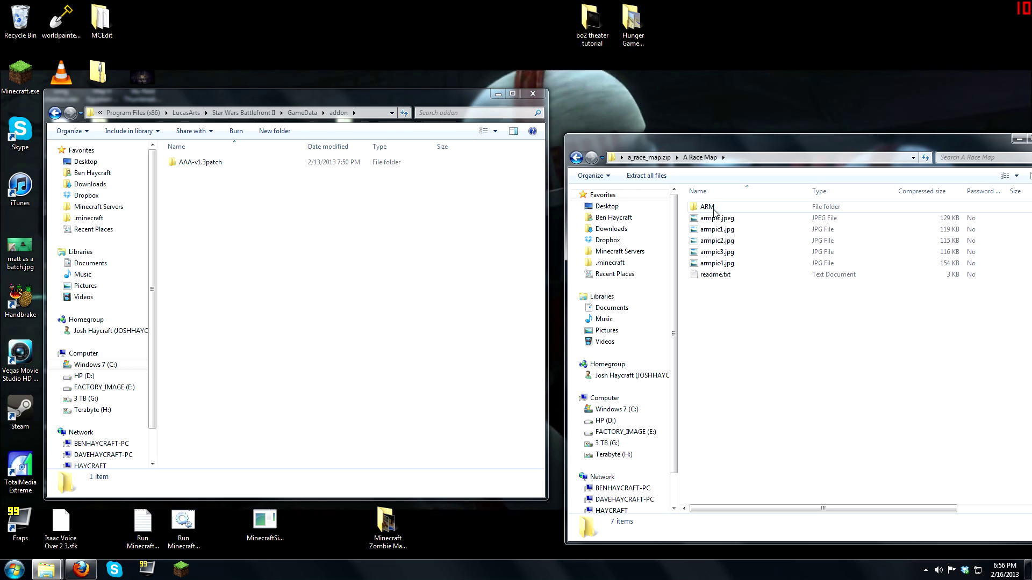
pyautogui.click(695, 208)
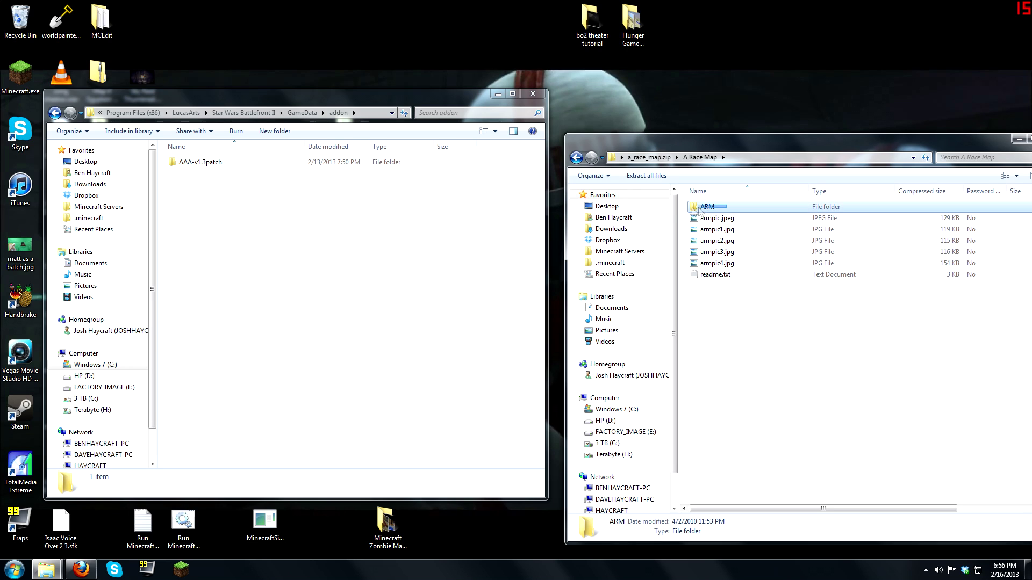
pyautogui.moveTo(578, 210); pyautogui.dragTo(288, 206)
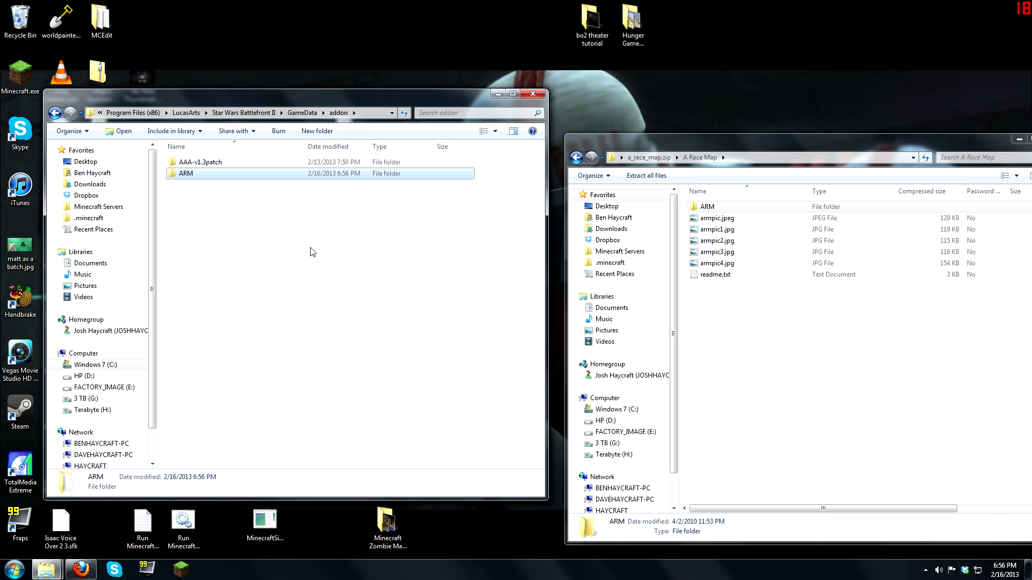
# Close both Explorer windows, then add A Race Map to the Instant Action playlist
pyautogui.click(950, 118)
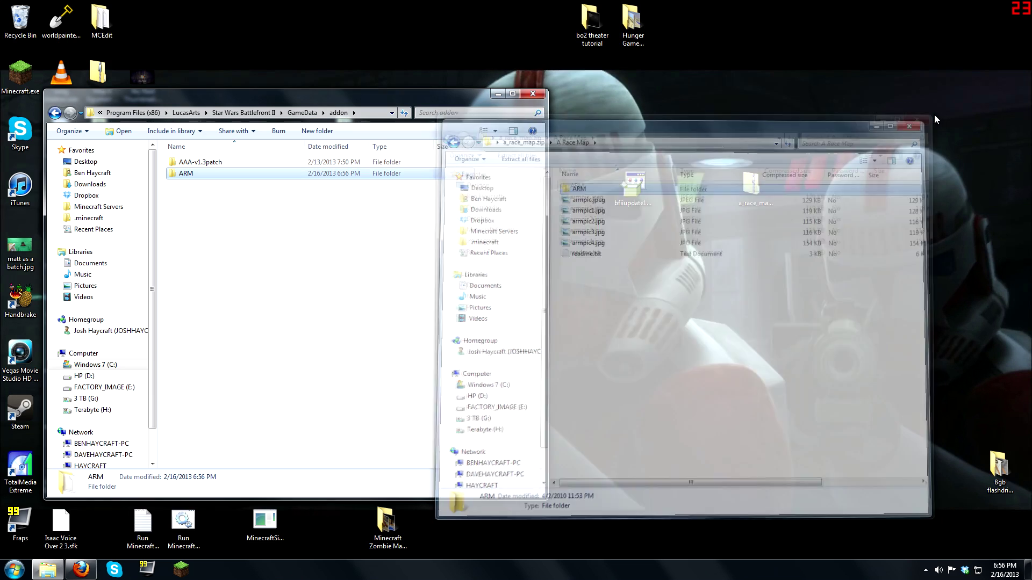
pyautogui.click(541, 100)
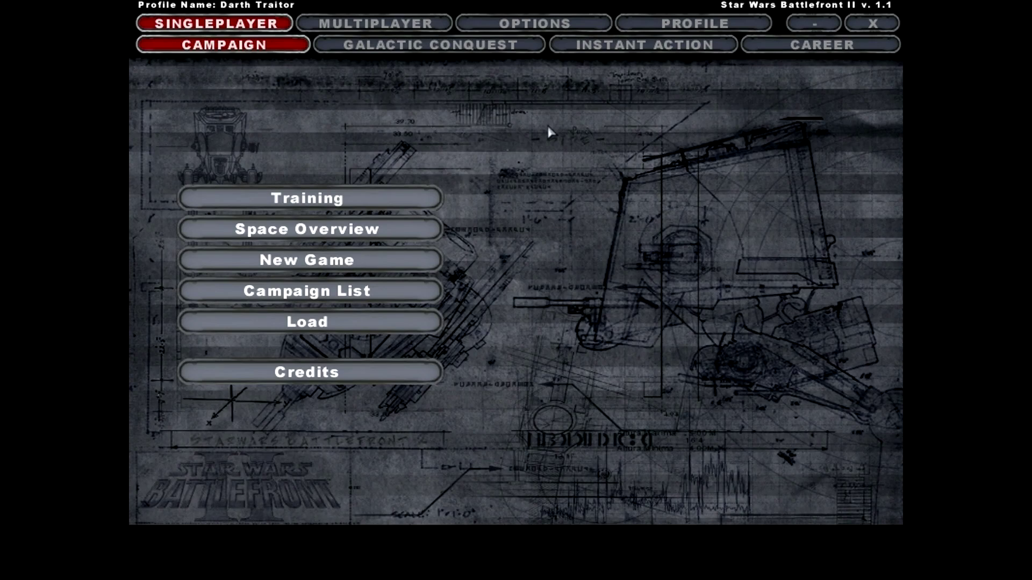
pyautogui.click(629, 46)
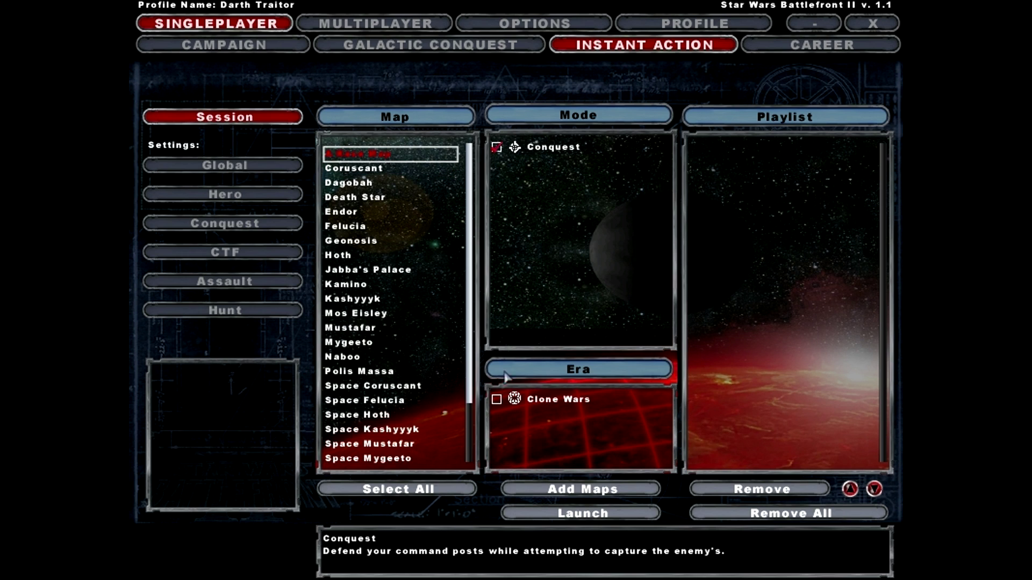
pyautogui.click(579, 488)
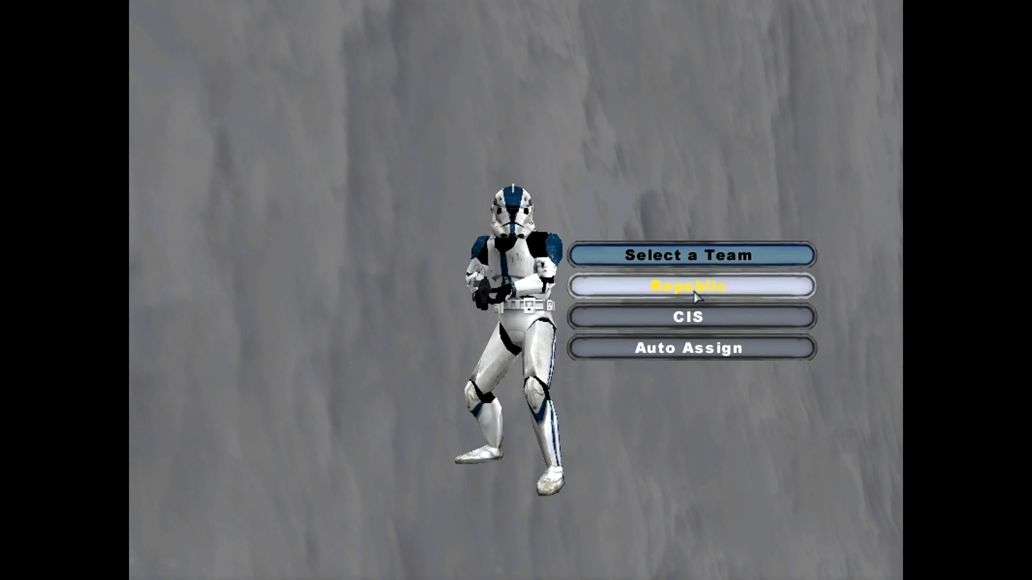
# Join the Republic, spawn as Clone Sharpshooter, and mount a speeder bike
pyautogui.click(696, 286)
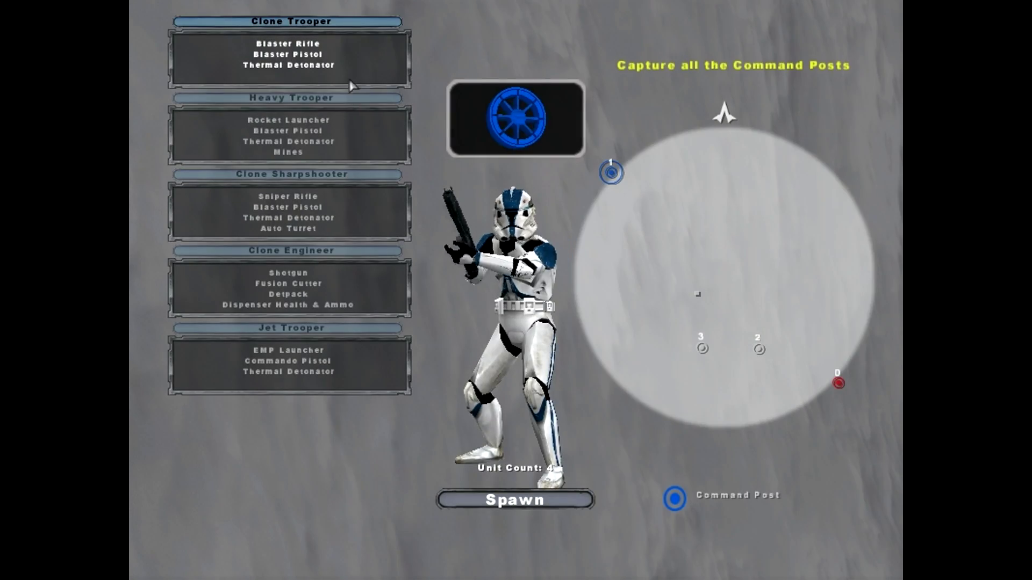
pyautogui.click(515, 500)
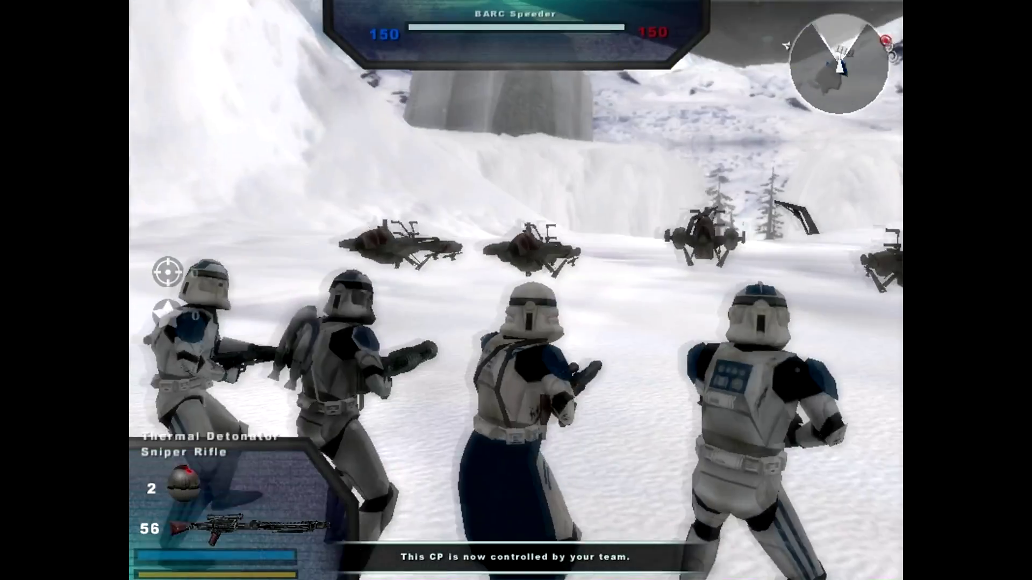
pyautogui.press('w')
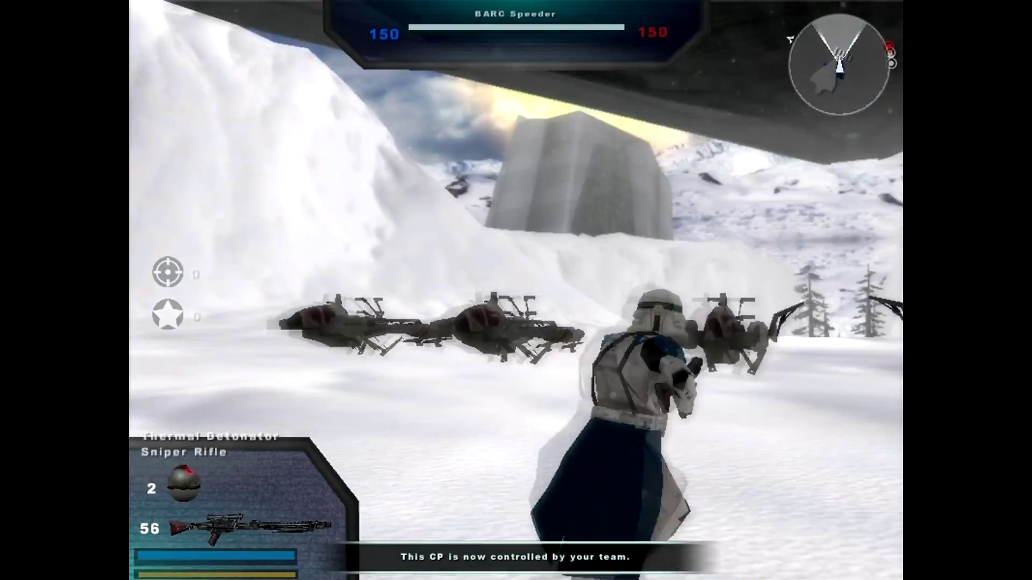
pyautogui.press('e')
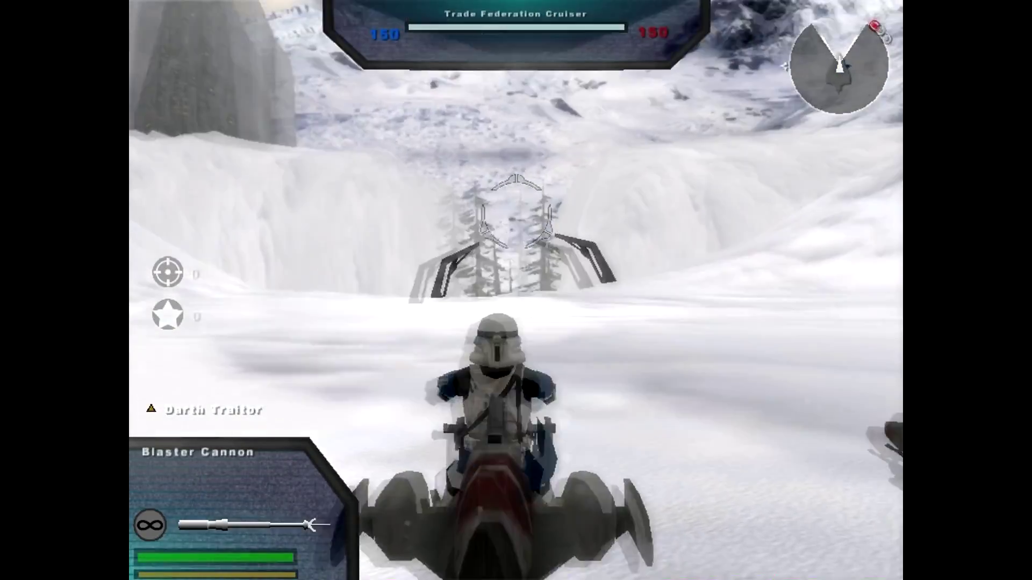
# Ride the speeder through the snowy canyon and up the ramp, firing once, then pause
pyautogui.press('w')
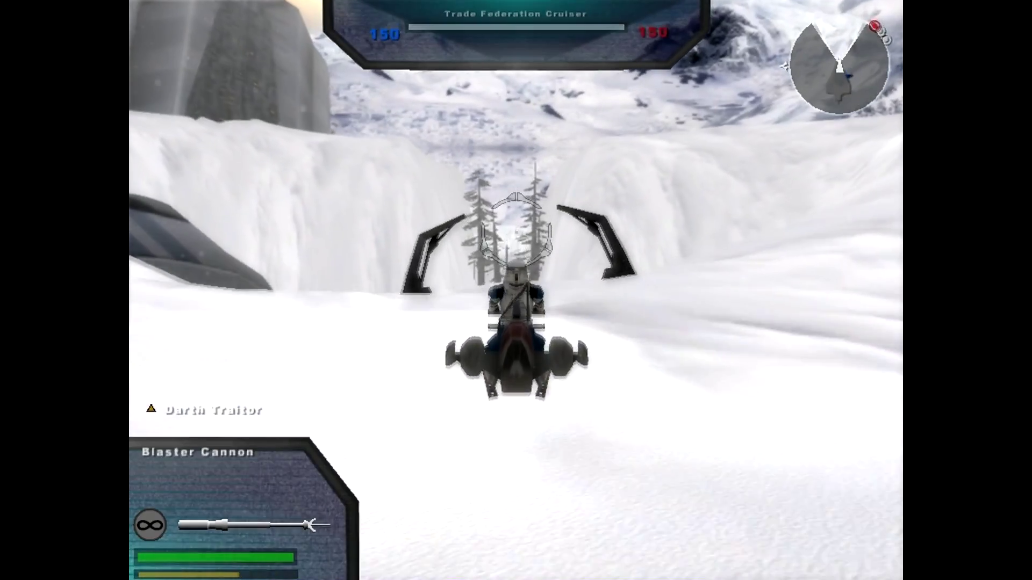
pyautogui.press('w')
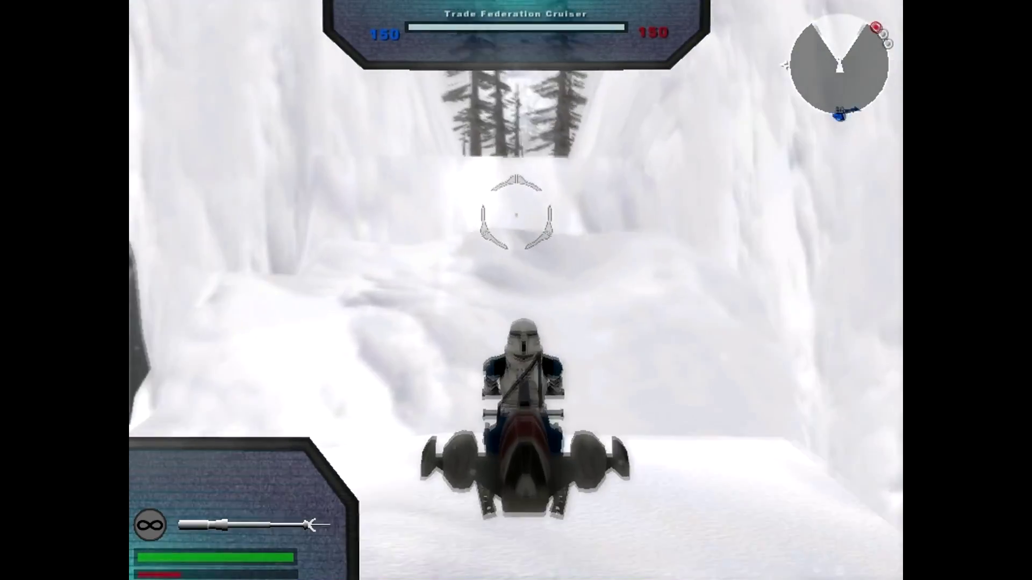
pyautogui.press('w')
pyautogui.click(516, 215)
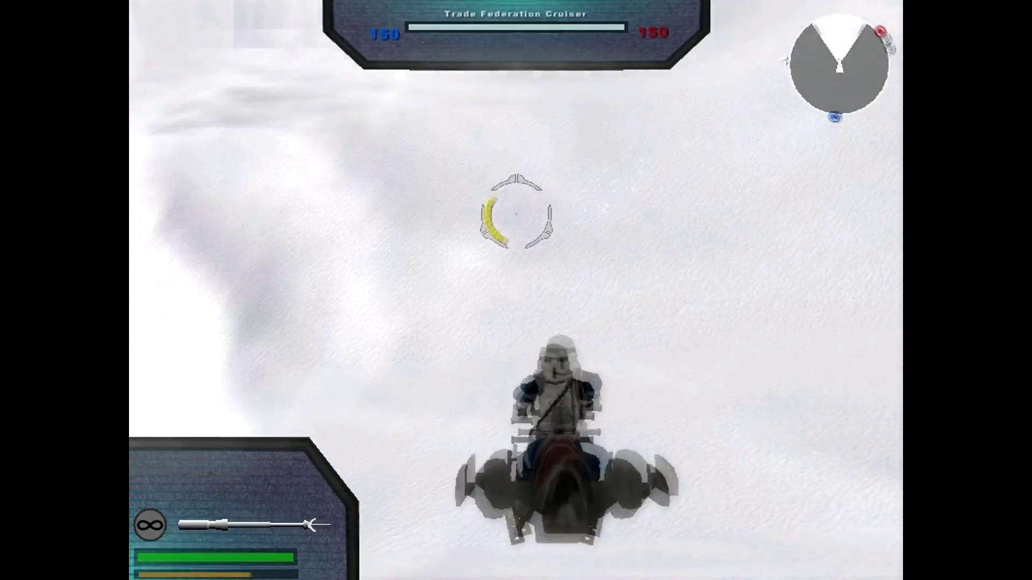
pyautogui.press('w')
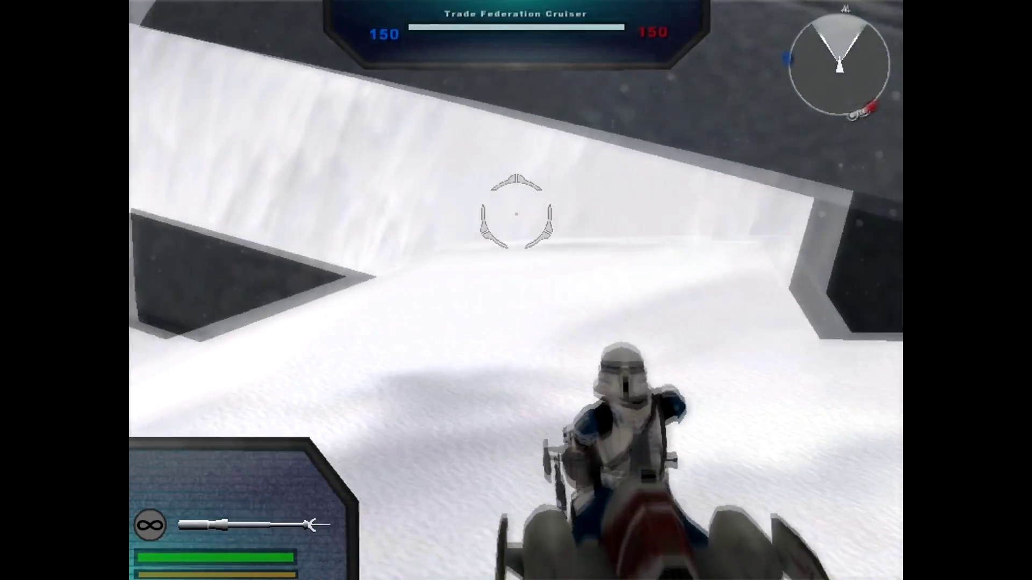
pyautogui.press('Escape')
# Choose Exit to Windows from the Game Menu and confirm leaving the session
pyautogui.click(516, 396)
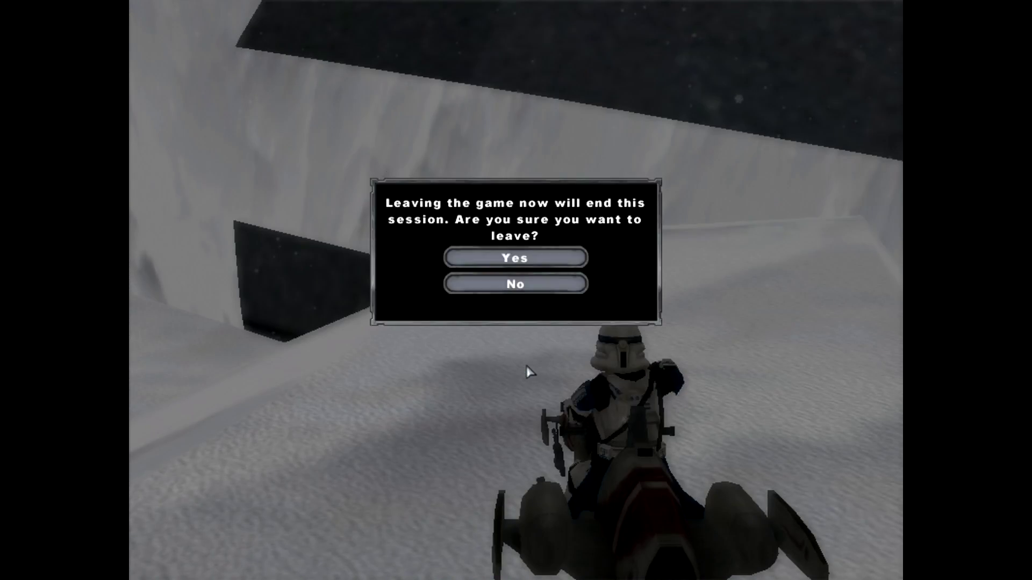
pyautogui.click(516, 258)
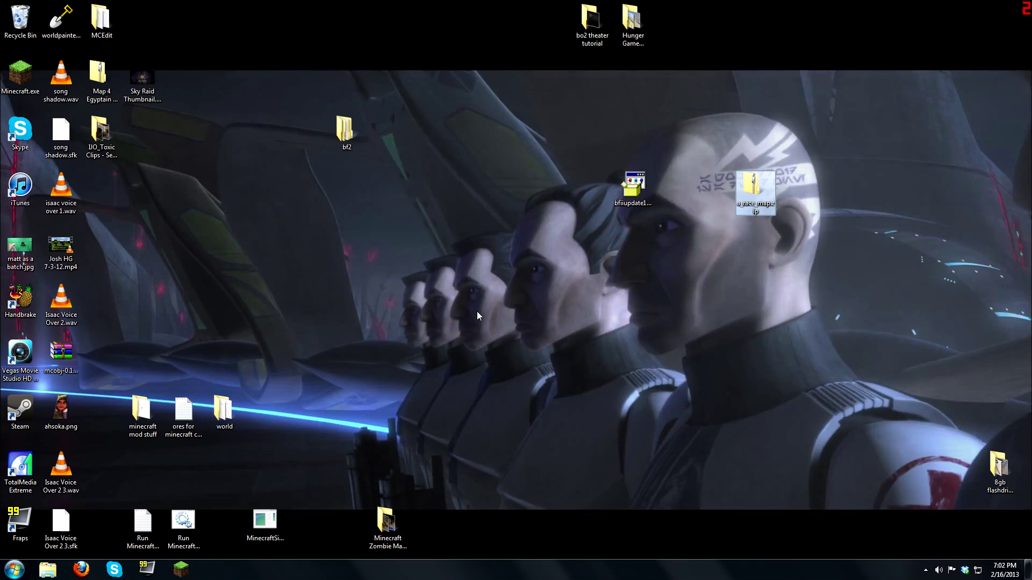